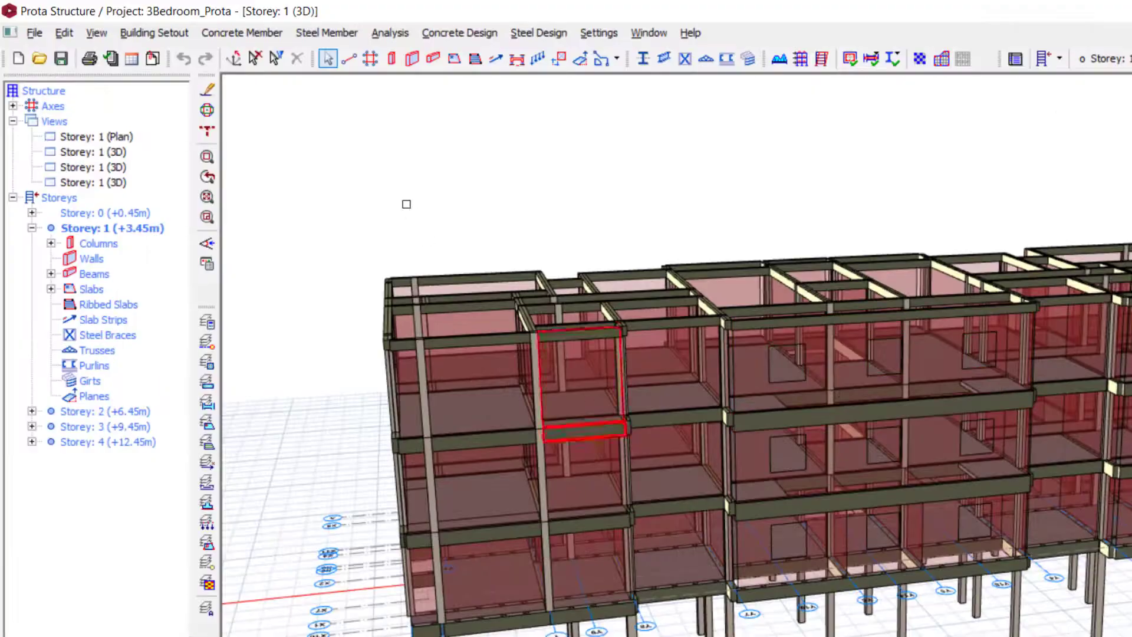
Recolour the building members in the 3D view by the Design Status criterion.
{"action": "left_click", "coordinate": [206, 265]}
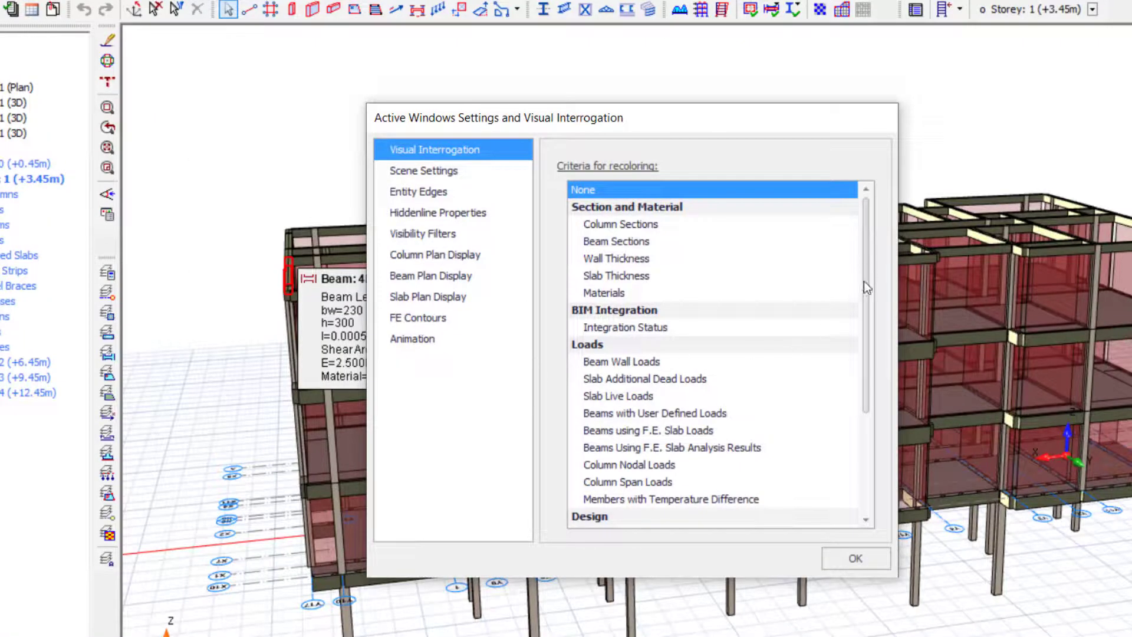
{"action": "scroll", "coordinate": [864, 281], "scroll_direction": "down", "scroll_amount": 2}
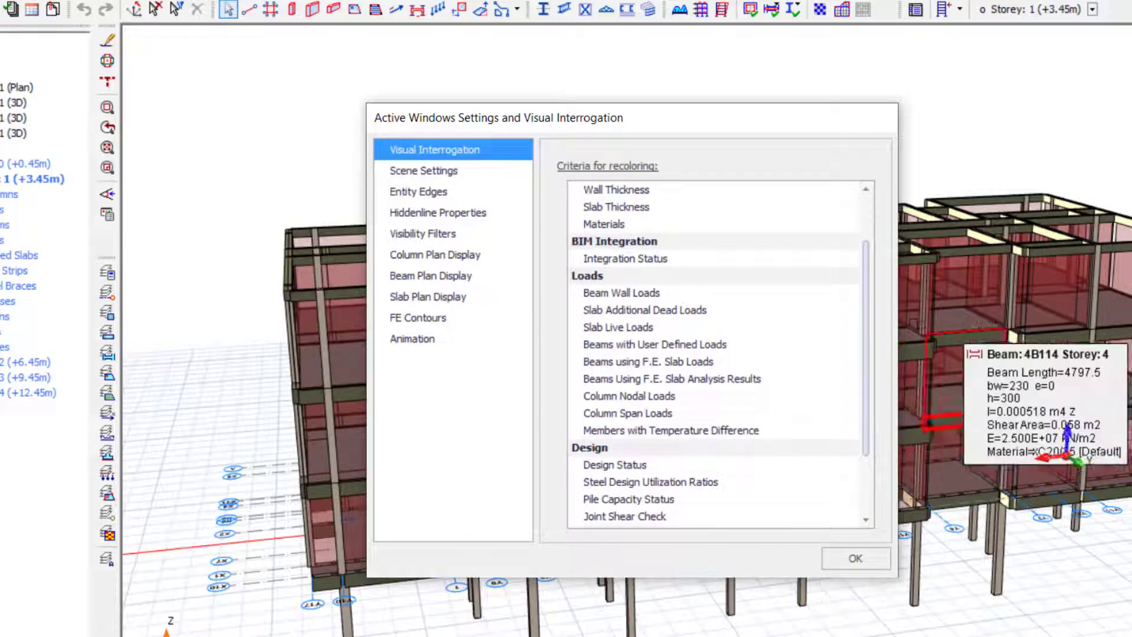
{"action": "left_click", "coordinate": [589, 466]}
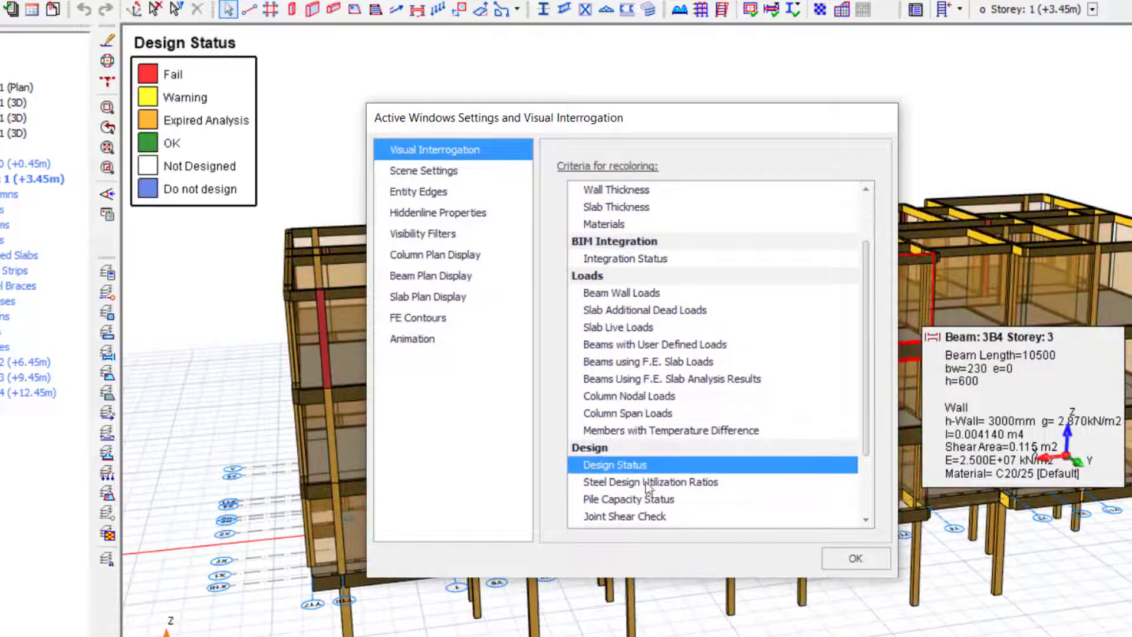
{"action": "left_click", "coordinate": [855, 558]}
{"action": "middle_click_drag", "start_coordinate": [852, 560], "coordinate": [443, 418]}
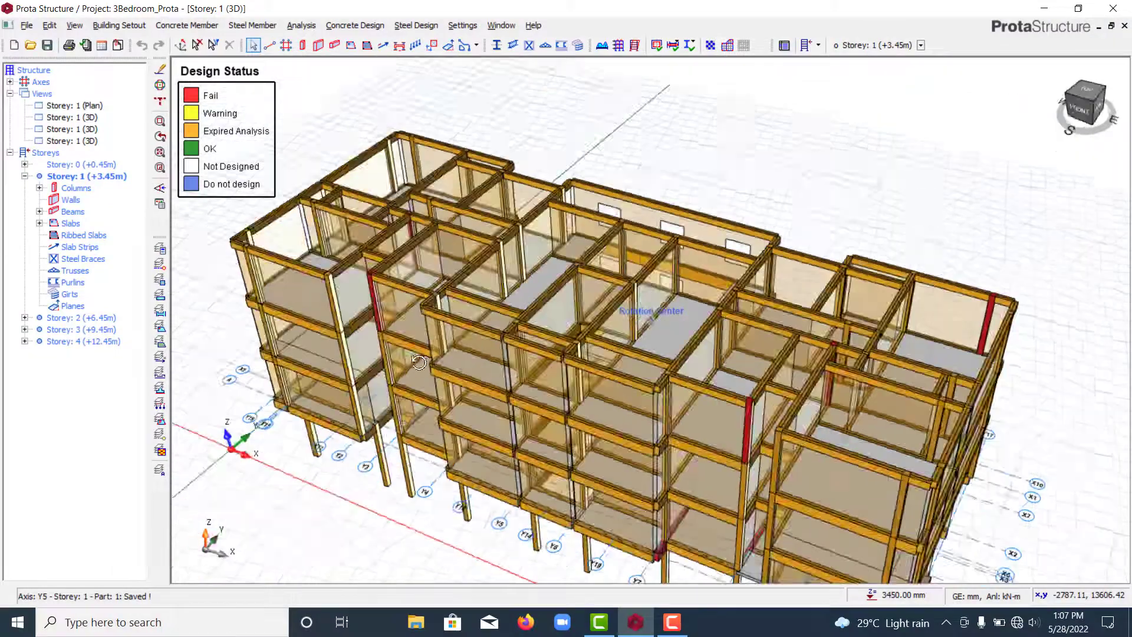
{"action": "middle_click_drag", "start_coordinate": [419, 361], "coordinate": [300, 181]}
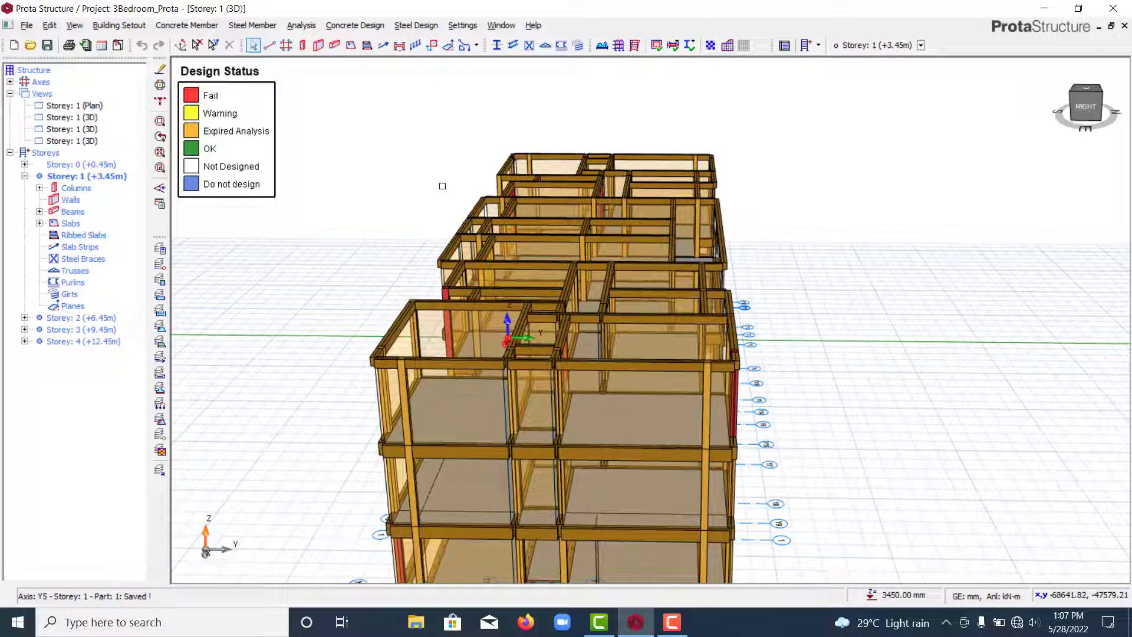
{"action": "middle_click_drag", "start_coordinate": [811, 302], "coordinate": [276, 314]}
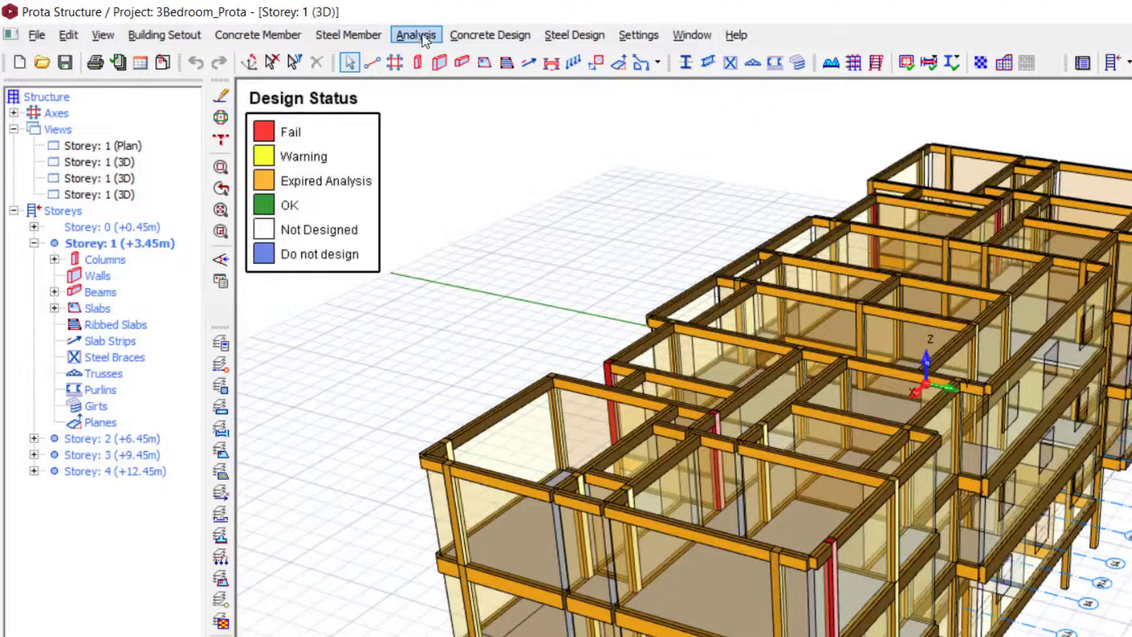
Regenerate the building analysis load combinations with an unfactored G+Q combination included and notional loading excluded.
{"action": "left_click", "coordinate": [301, 26]}
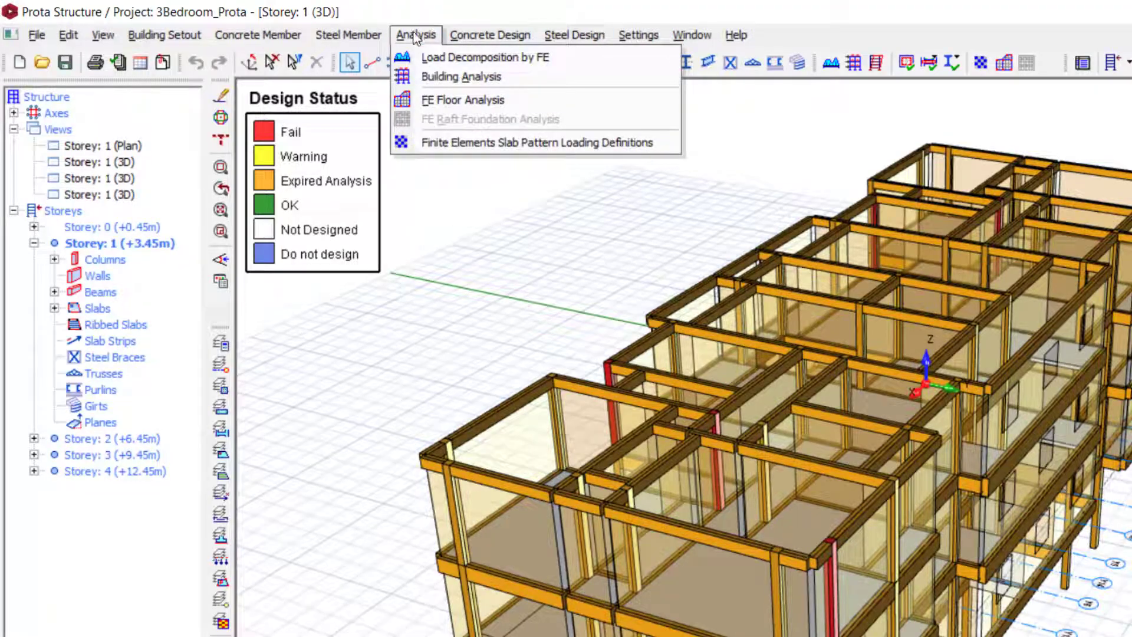
{"action": "left_click", "coordinate": [443, 78]}
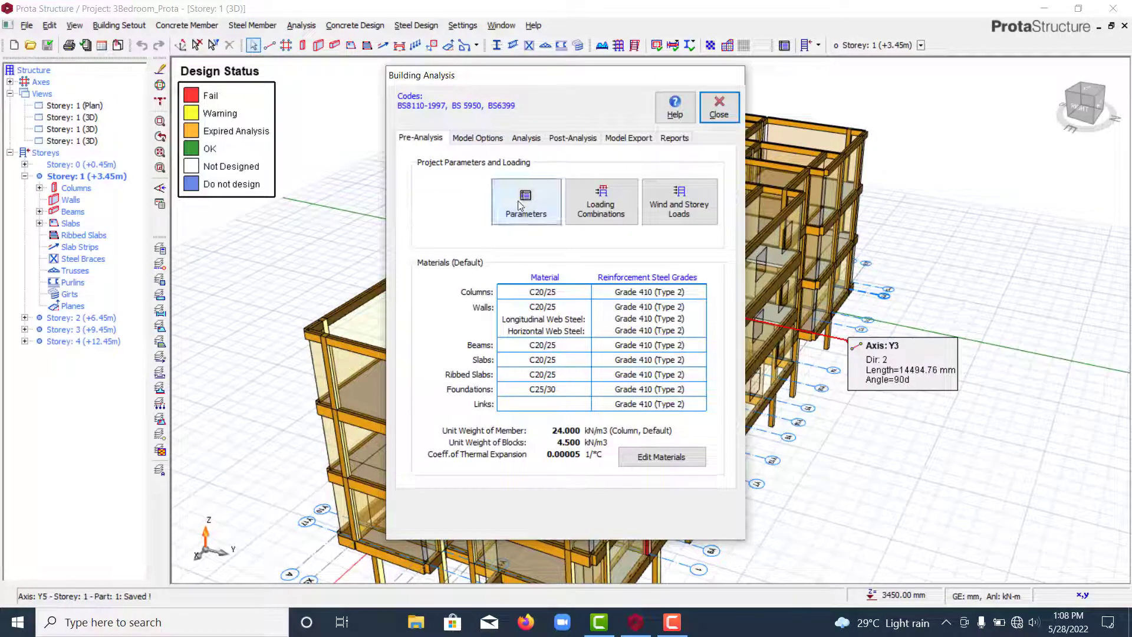
{"action": "left_click", "coordinate": [591, 203]}
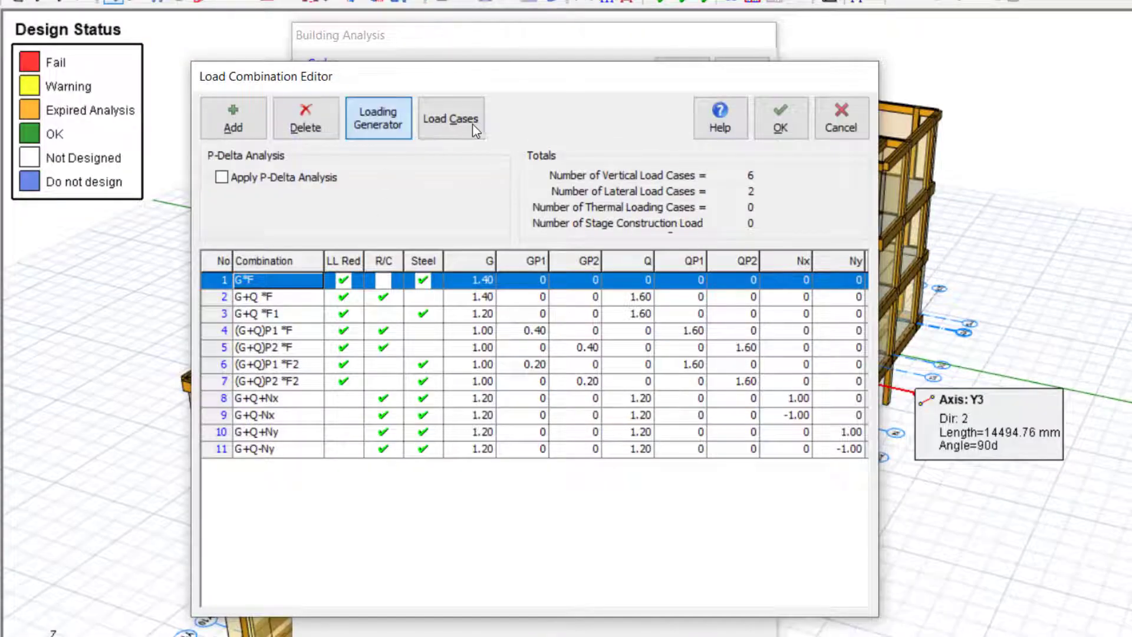
{"action": "left_click", "coordinate": [375, 118]}
{"action": "left_click", "coordinate": [526, 232]}
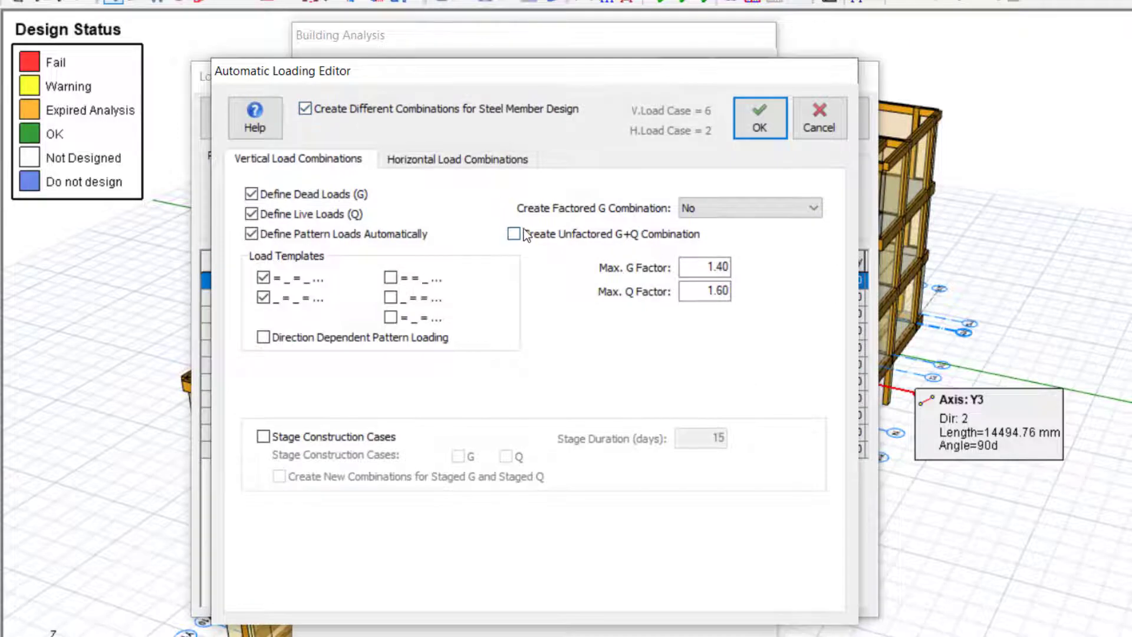
{"action": "left_click", "coordinate": [423, 167]}
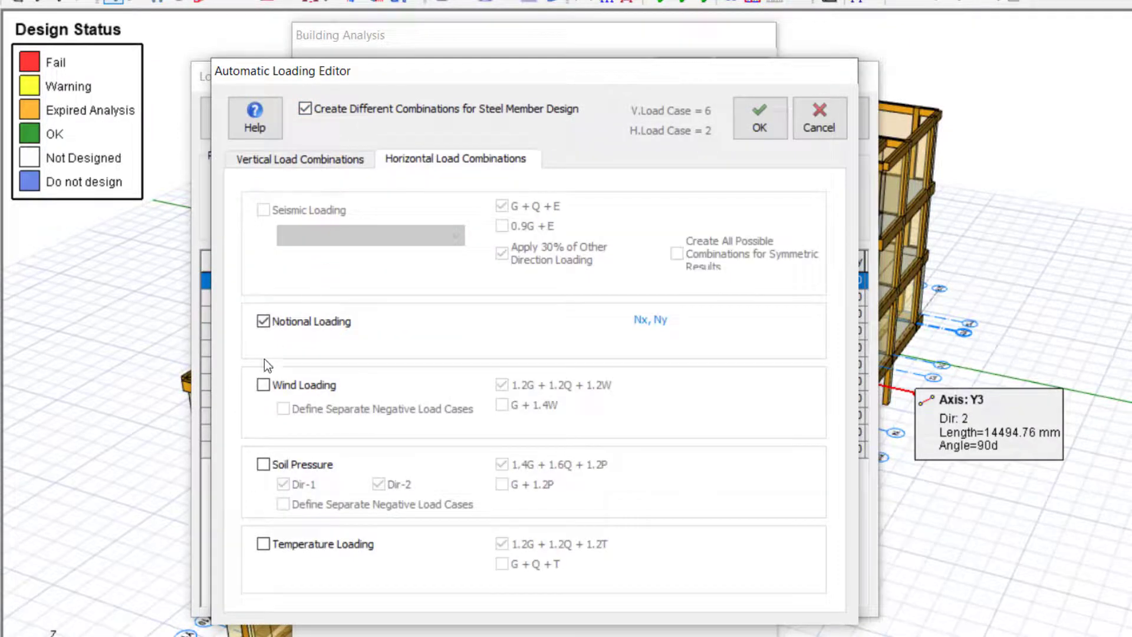
{"action": "left_click", "coordinate": [264, 321]}
{"action": "left_click", "coordinate": [760, 118]}
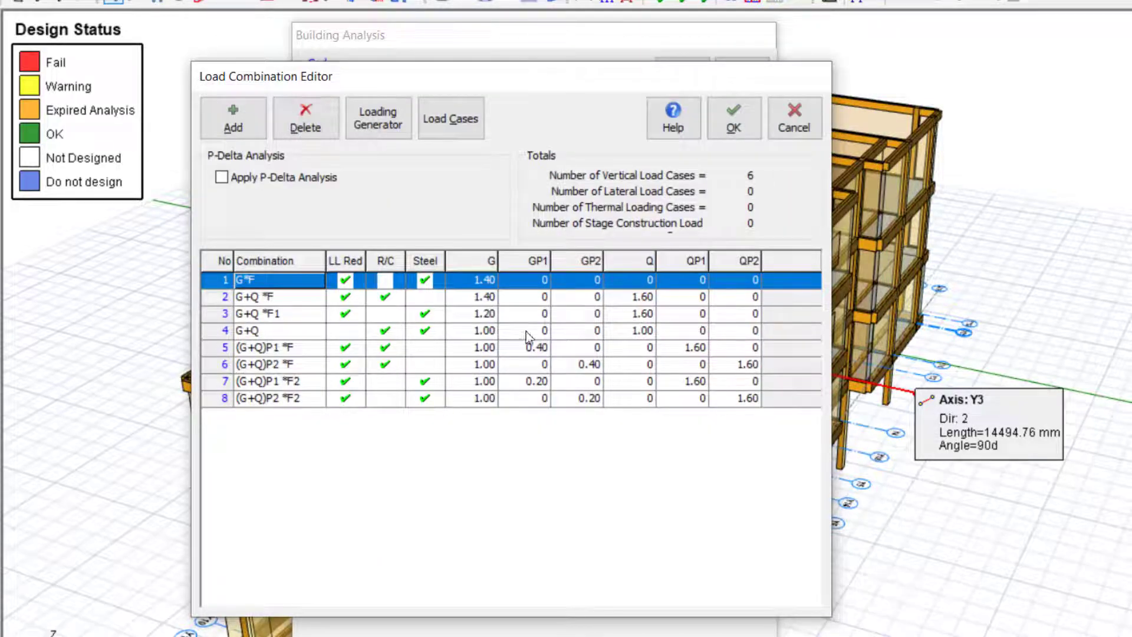
{"action": "left_click", "coordinate": [728, 111]}
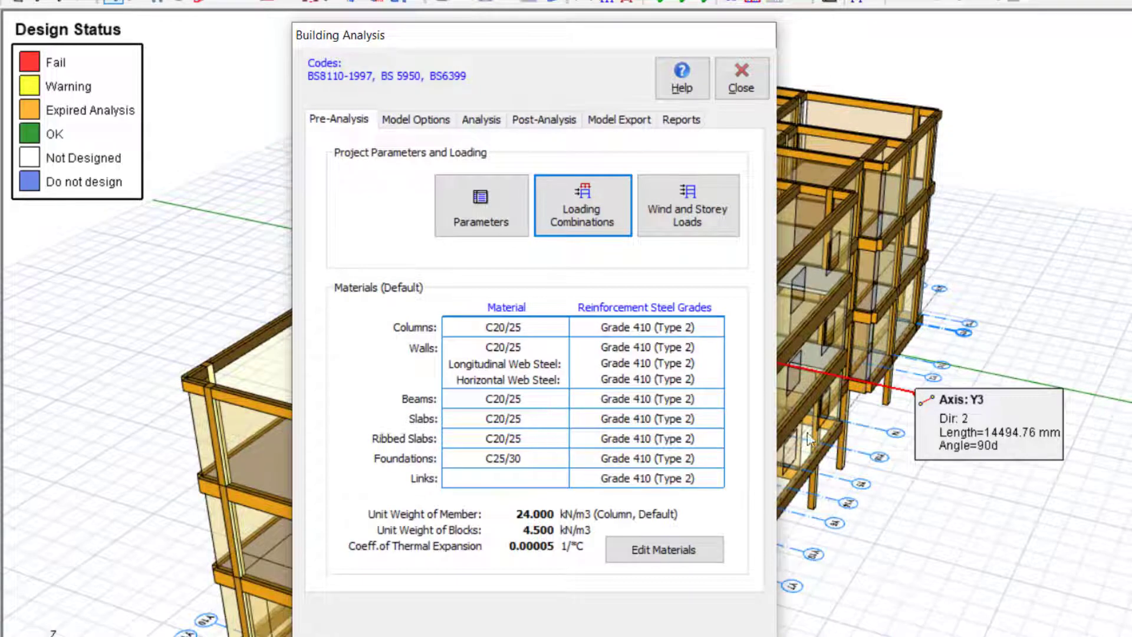
Review the rebar diameters enabled for concrete beams and links in the default building materials.
{"action": "left_click", "coordinate": [652, 561]}
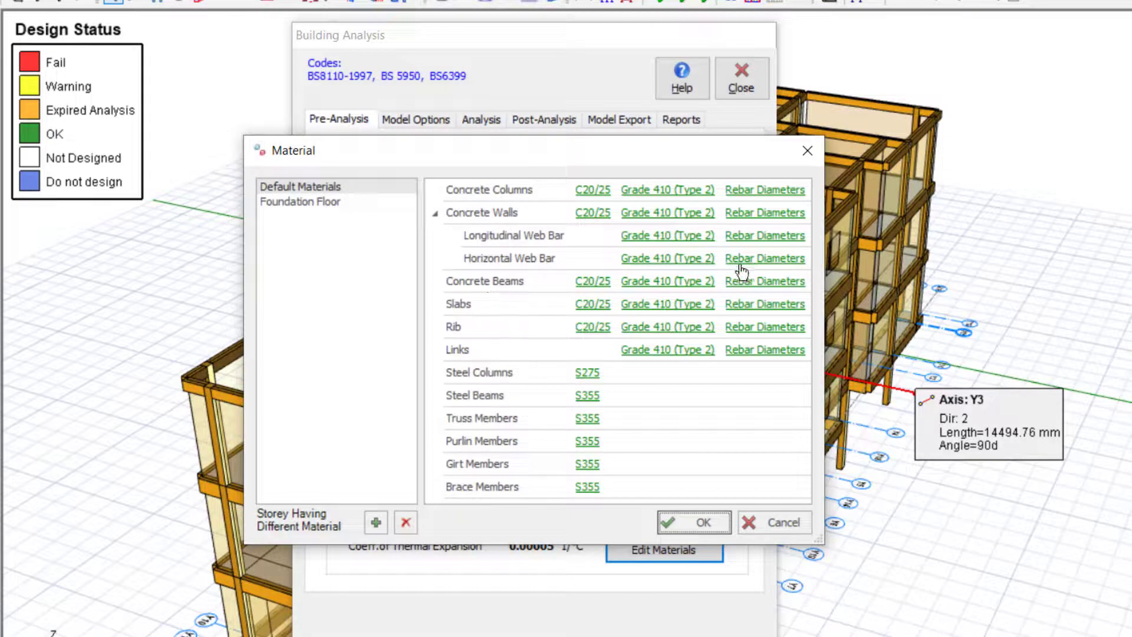
{"action": "left_click", "coordinate": [773, 284]}
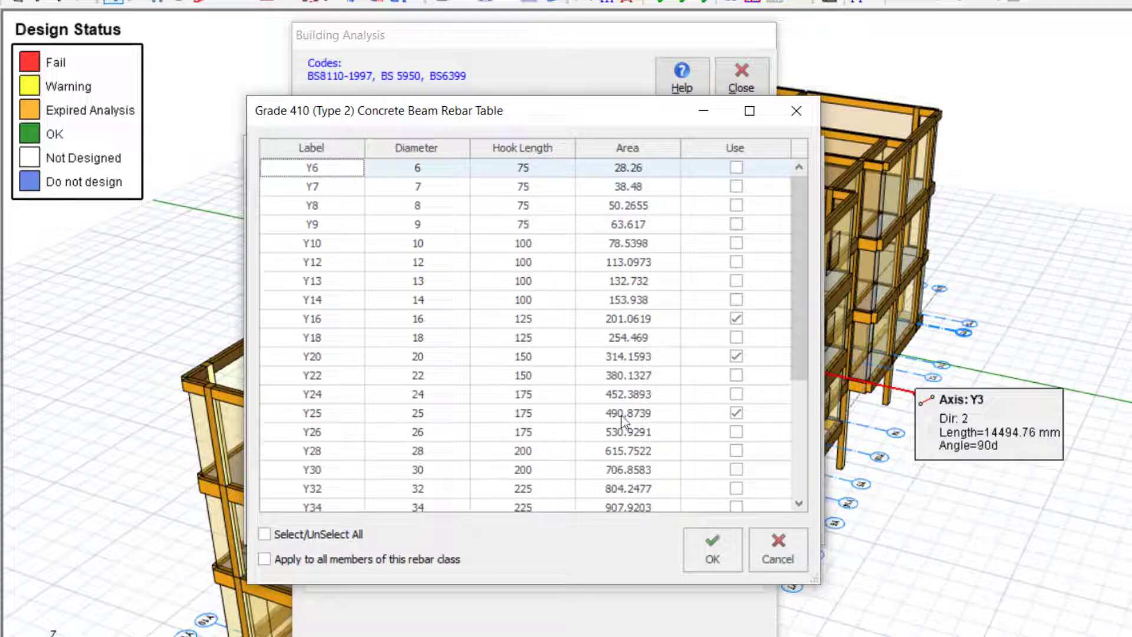
{"action": "left_click", "coordinate": [712, 548]}
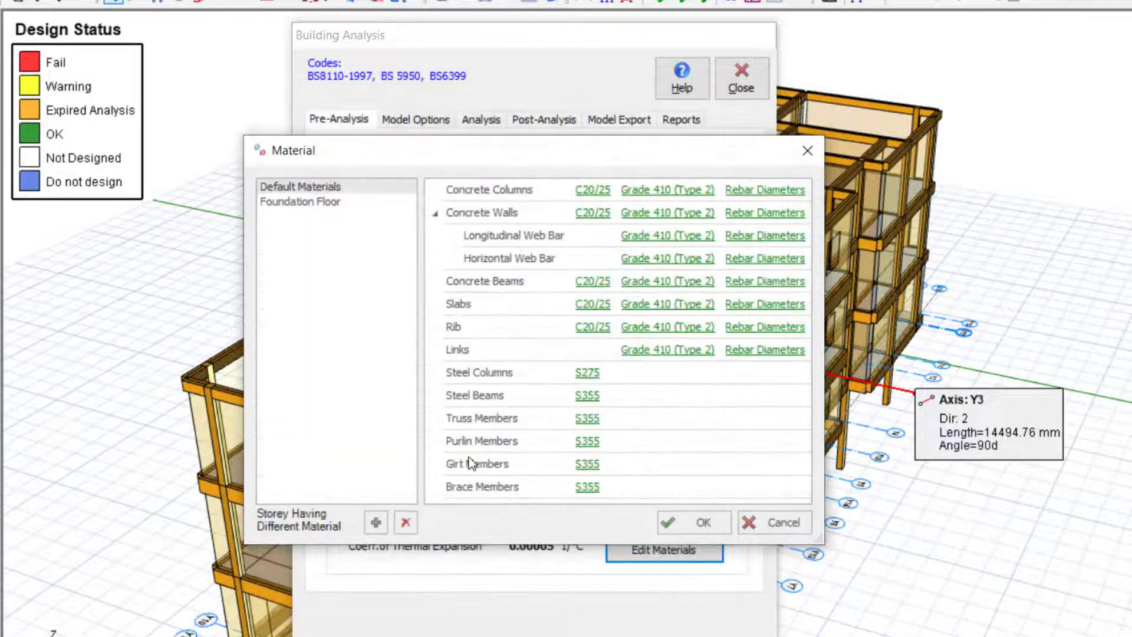
{"action": "left_click", "coordinate": [758, 350]}
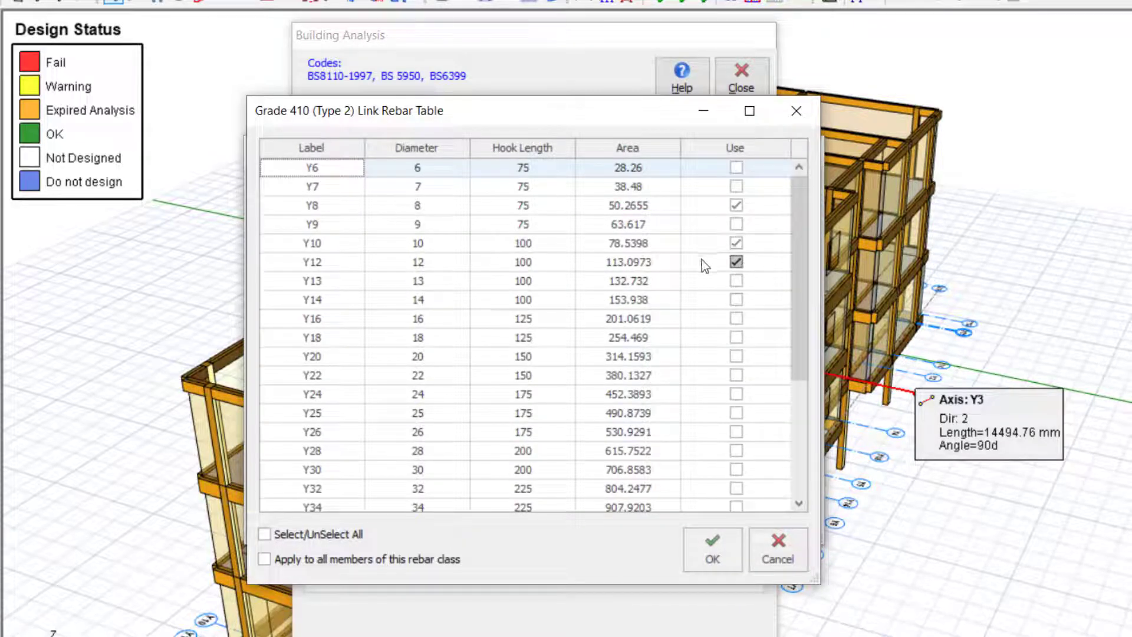
{"action": "left_click", "coordinate": [710, 549]}
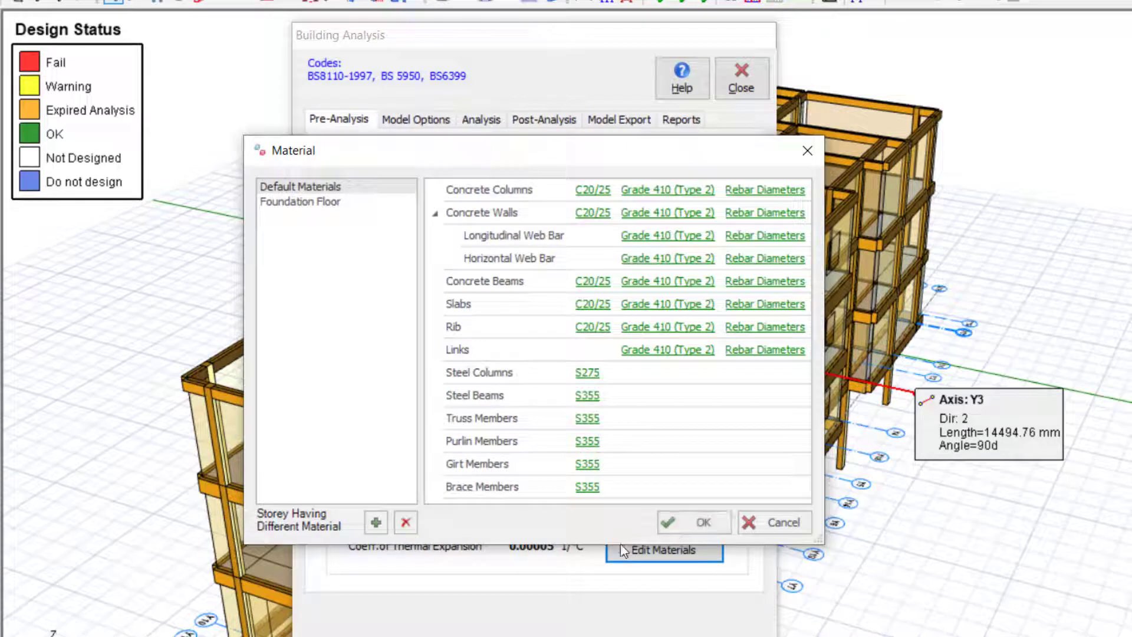
{"action": "left_click", "coordinate": [692, 528]}
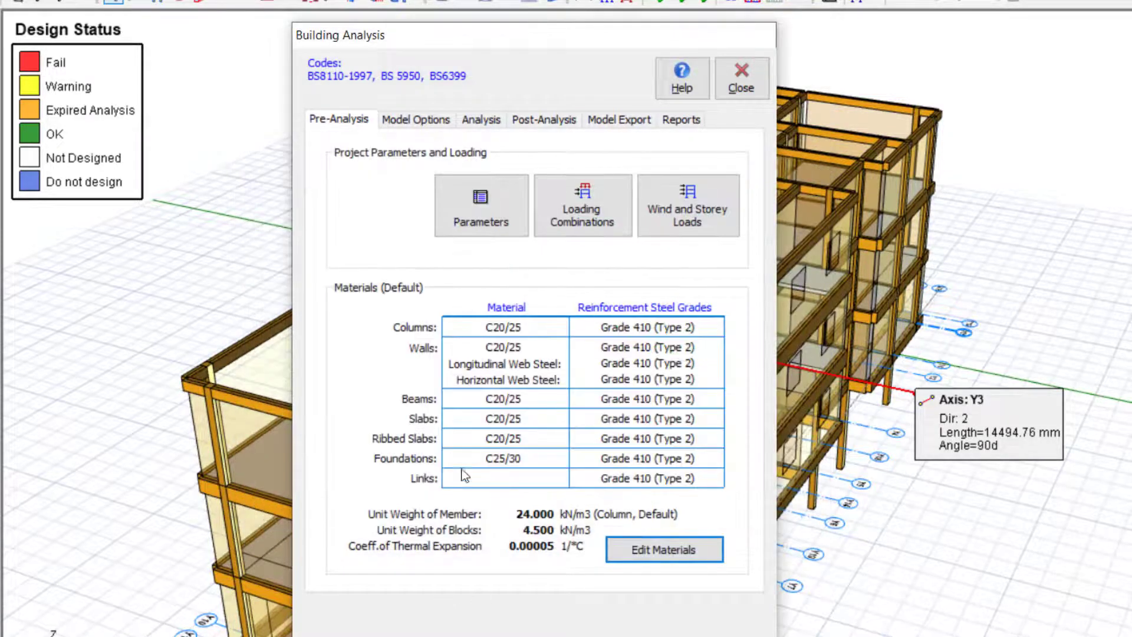
Run the building analysis with beam reinforcement design included, and close the analysis when it finishes.
{"action": "left_click", "coordinate": [478, 118]}
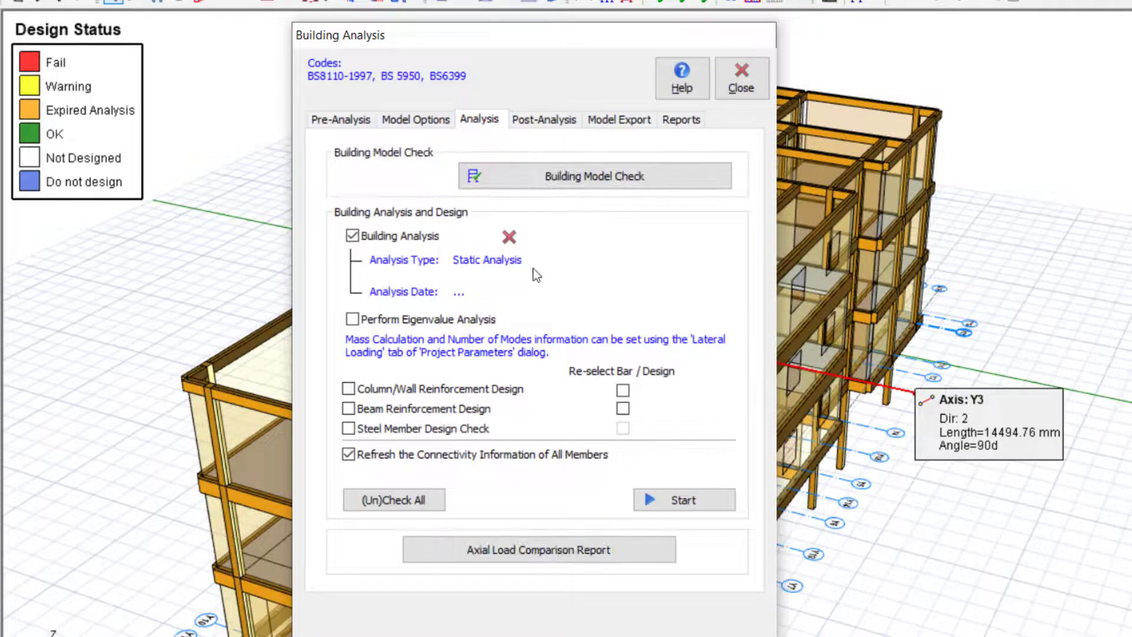
{"action": "left_click", "coordinate": [378, 237]}
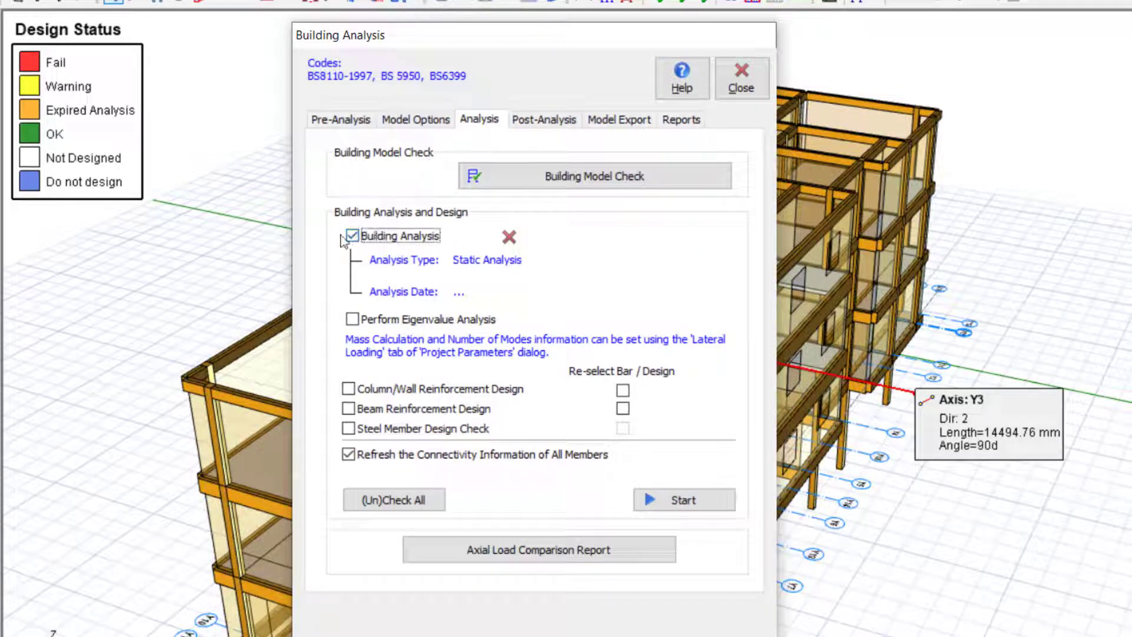
{"action": "left_click", "coordinate": [403, 410]}
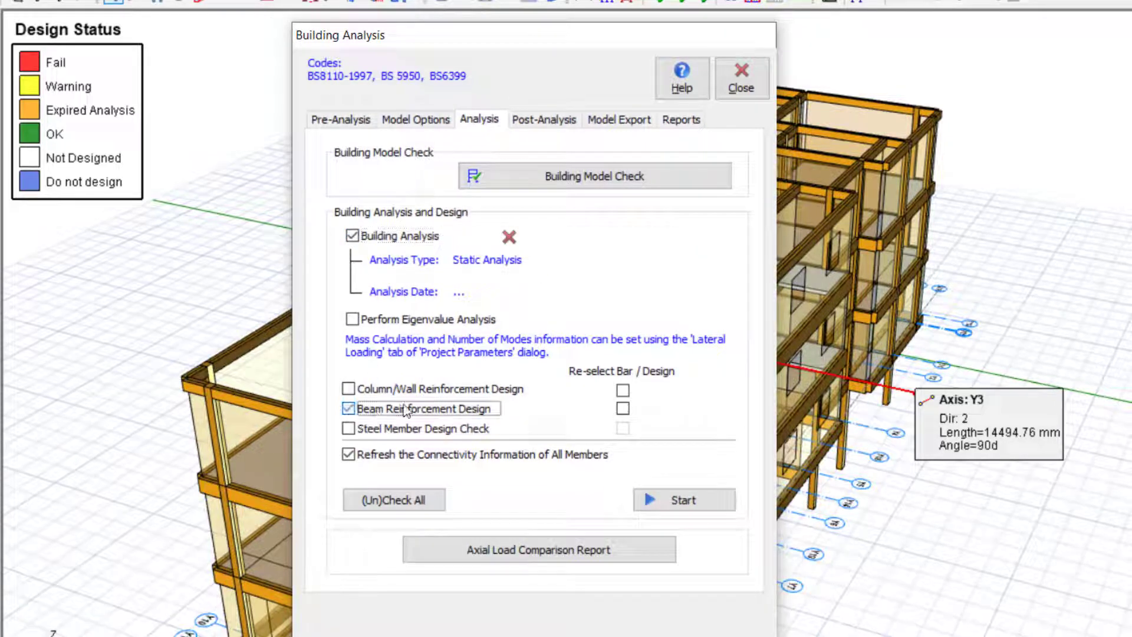
{"action": "left_click", "coordinate": [683, 508]}
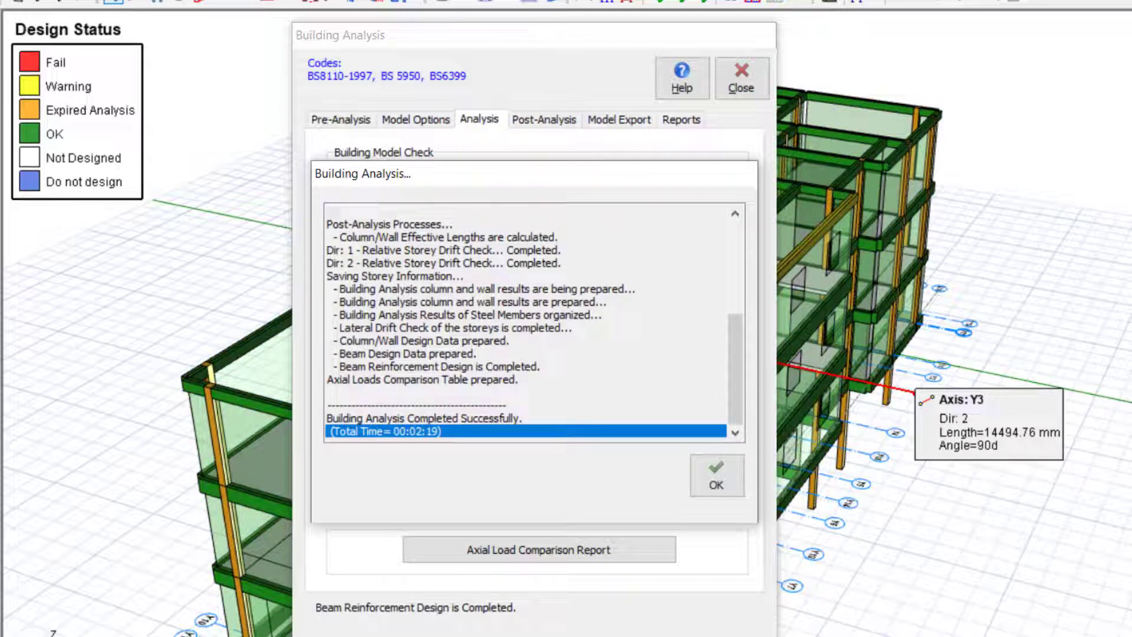
{"action": "left_click", "coordinate": [723, 476]}
{"action": "left_click", "coordinate": [738, 87]}
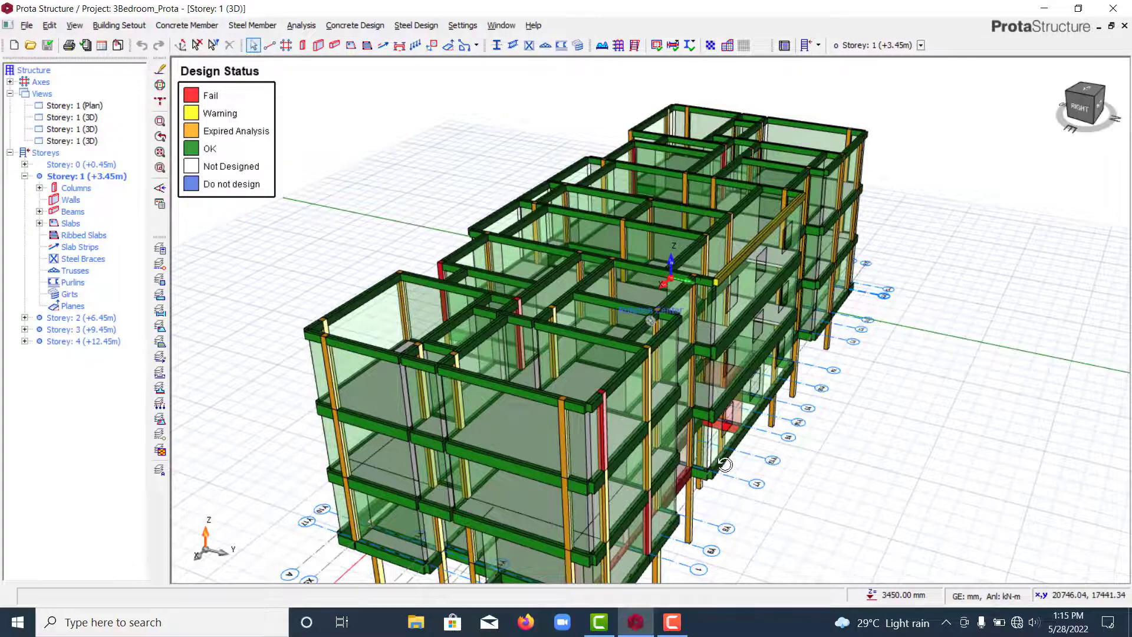
Examine the design status colours of the beams from all sides of the building, looking for failed and warning members.
{"action": "mouse_move", "coordinate": [838, 466]}
{"action": "middle_mouse_down"}
{"action": "mouse_move", "coordinate": [732, 461]}
{"action": "mouse_move", "coordinate": [842, 453]}
{"action": "mouse_move", "coordinate": [749, 455]}
{"action": "mouse_move", "coordinate": [592, 503]}
{"action": "middle_mouse_up"}
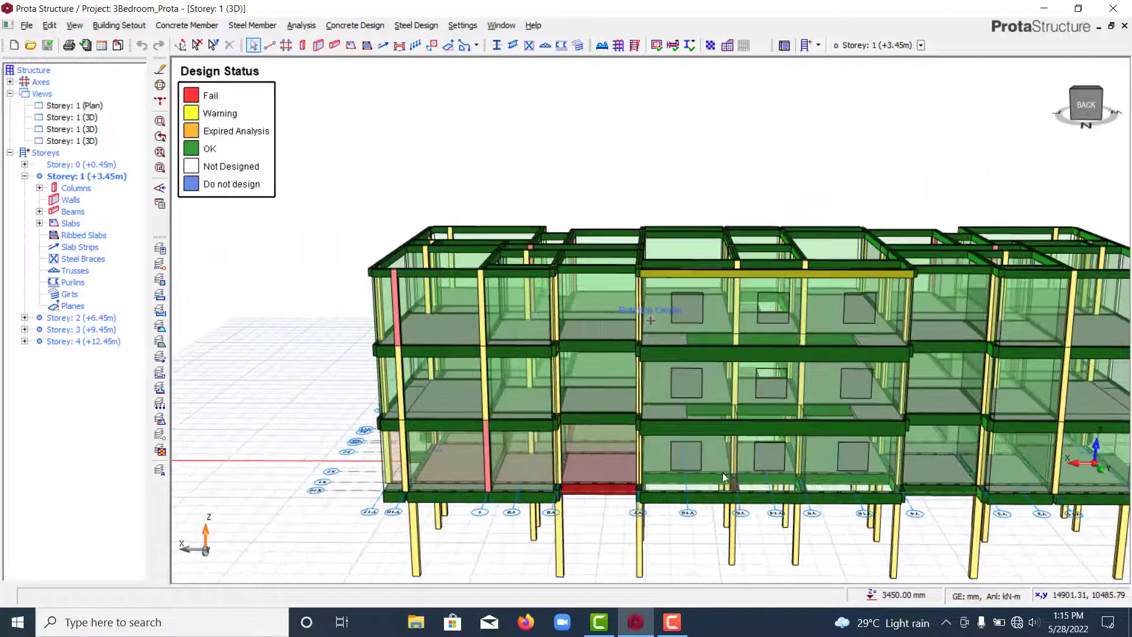
{"action": "scroll", "coordinate": [593, 502], "scroll_direction": "up", "scroll_amount": 3}
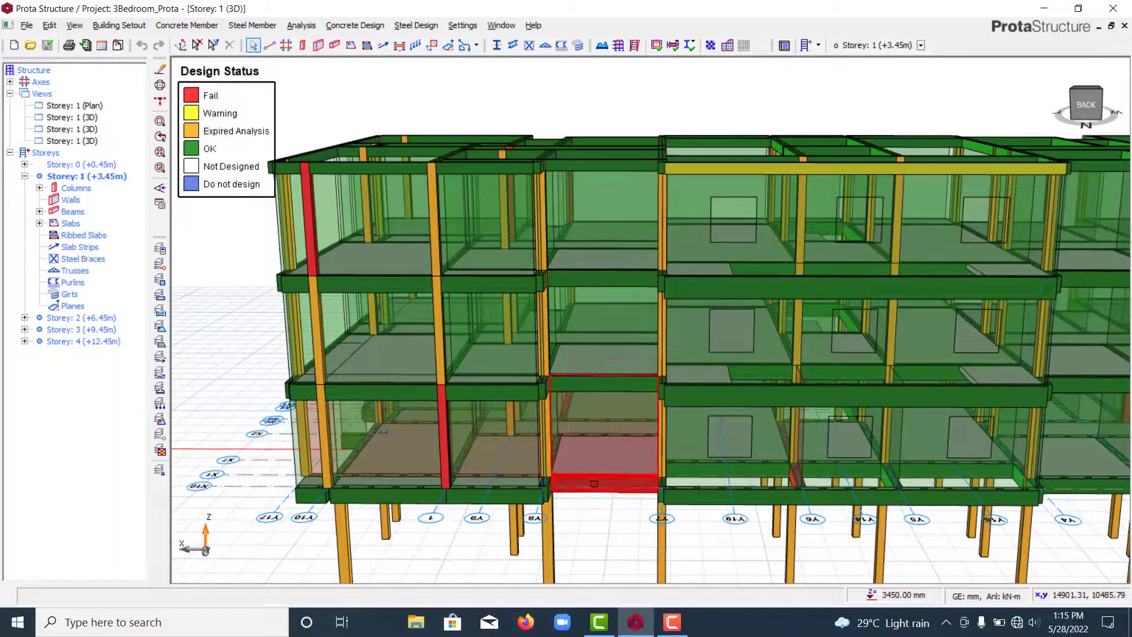
{"action": "middle_click_drag", "start_coordinate": [835, 550], "coordinate": [796, 471]}
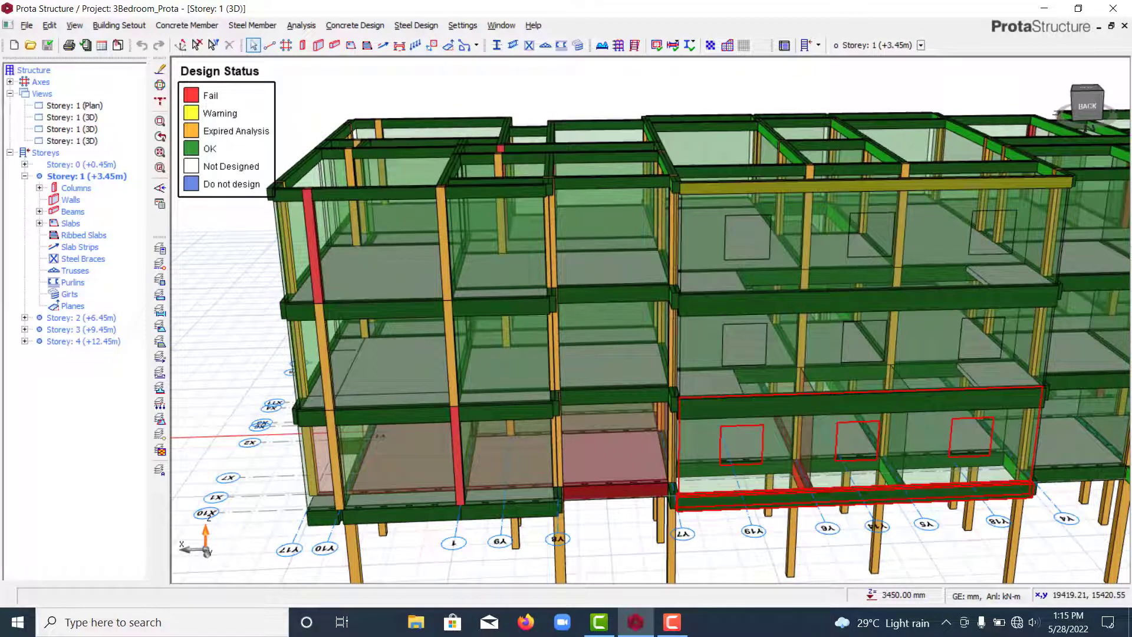
{"action": "scroll", "coordinate": [389, 386], "scroll_direction": "down", "scroll_amount": 5}
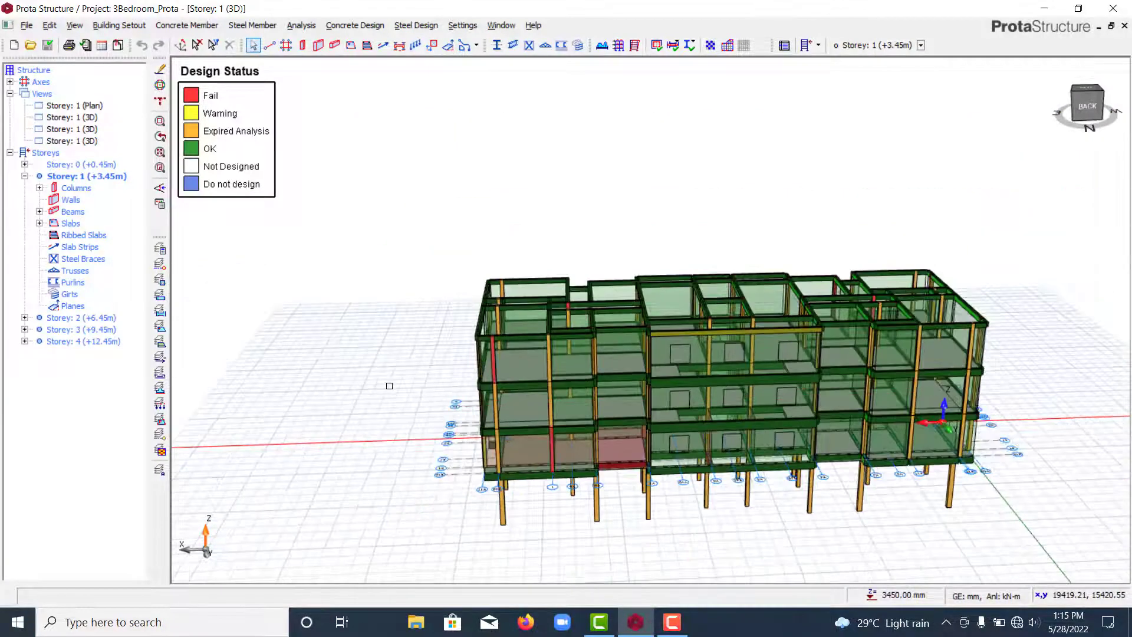
{"action": "middle_click_drag", "start_coordinate": [389, 386], "coordinate": [487, 373]}
{"action": "scroll", "coordinate": [471, 382], "scroll_direction": "up", "scroll_amount": 4}
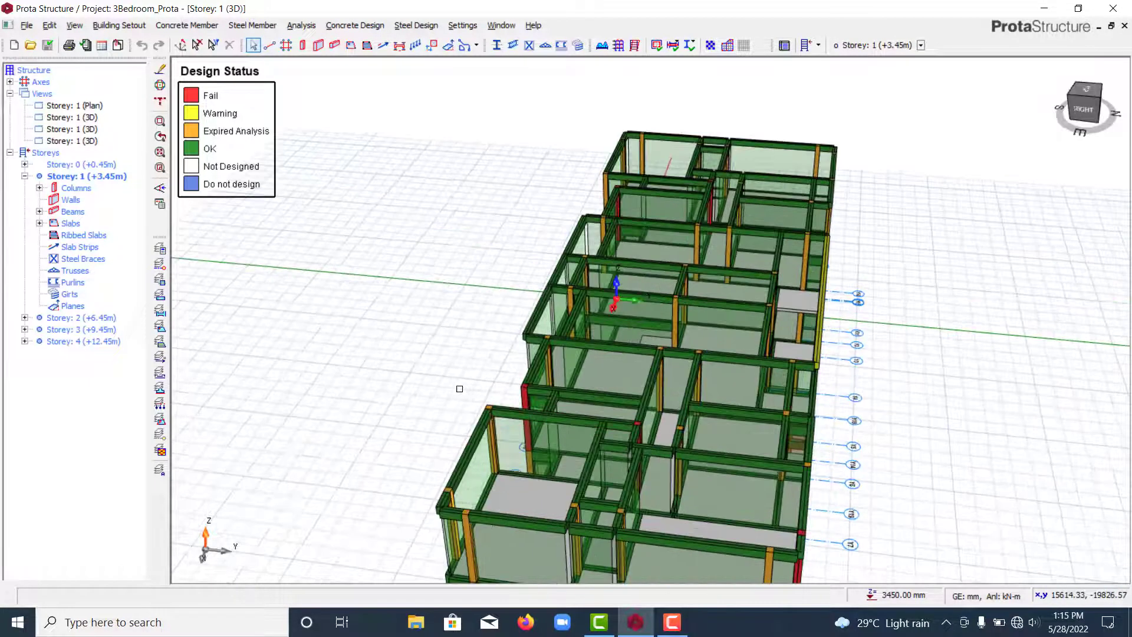
{"action": "middle_click_drag", "start_coordinate": [414, 387], "coordinate": [468, 356]}
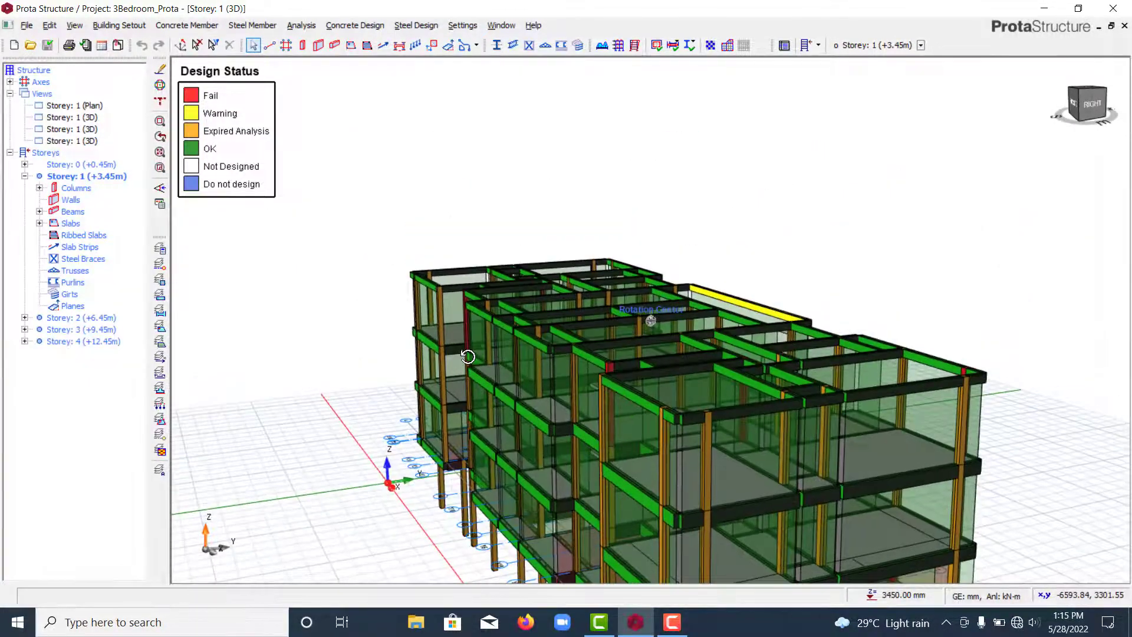
{"action": "middle_click_drag", "start_coordinate": [345, 406], "coordinate": [330, 401]}
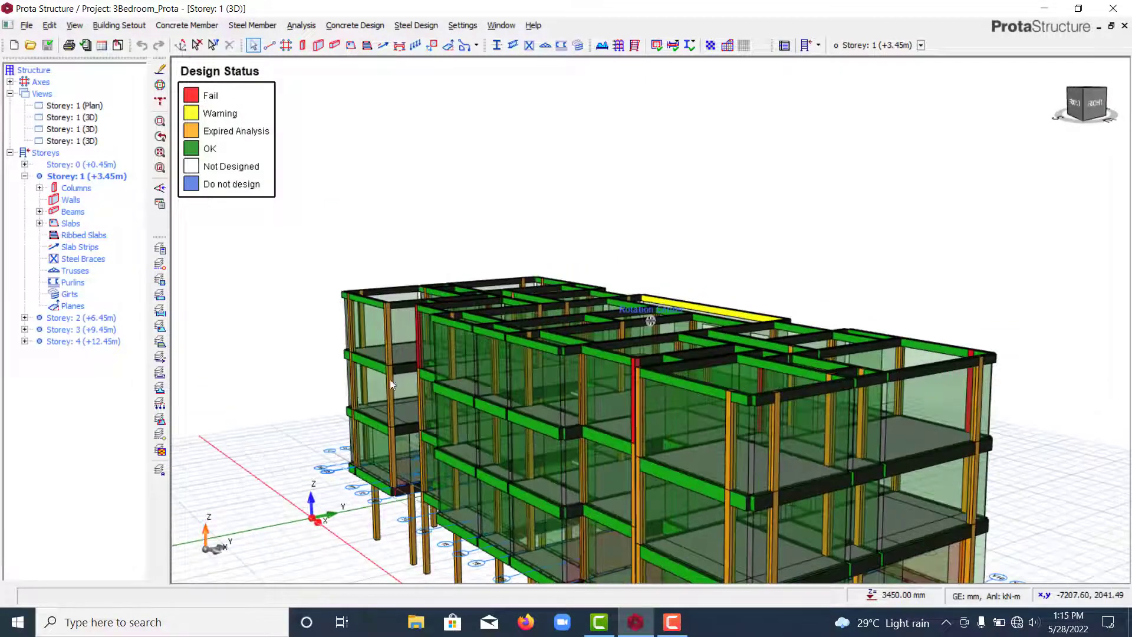
{"action": "scroll", "coordinate": [233, 366], "scroll_direction": "up", "scroll_amount": 3}
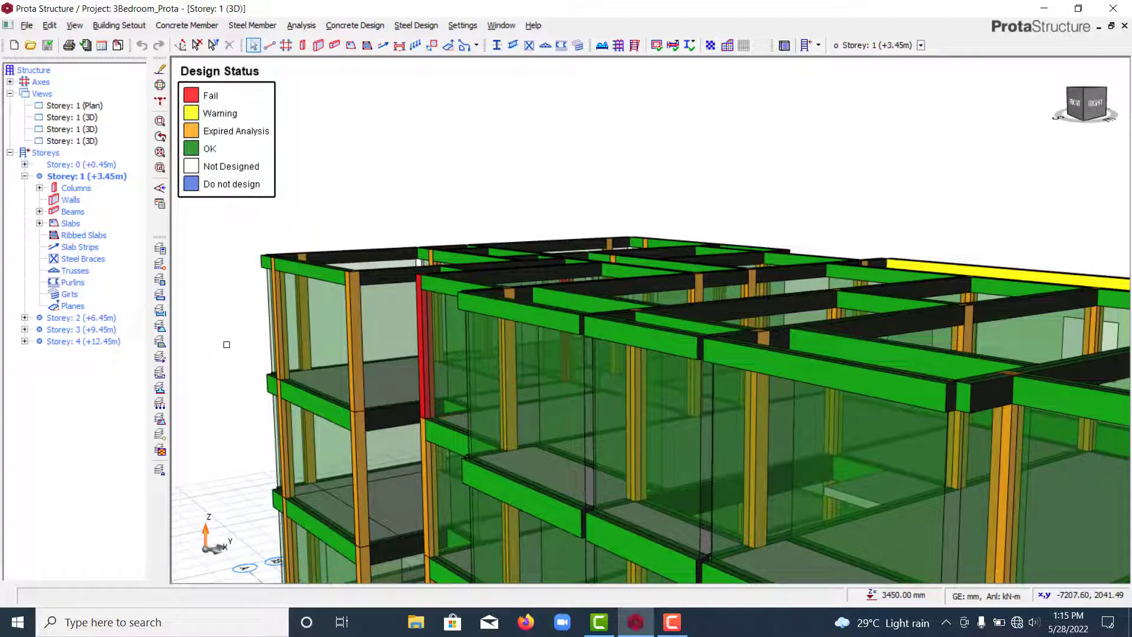
{"action": "scroll", "coordinate": [224, 344], "scroll_direction": "down", "scroll_amount": 4}
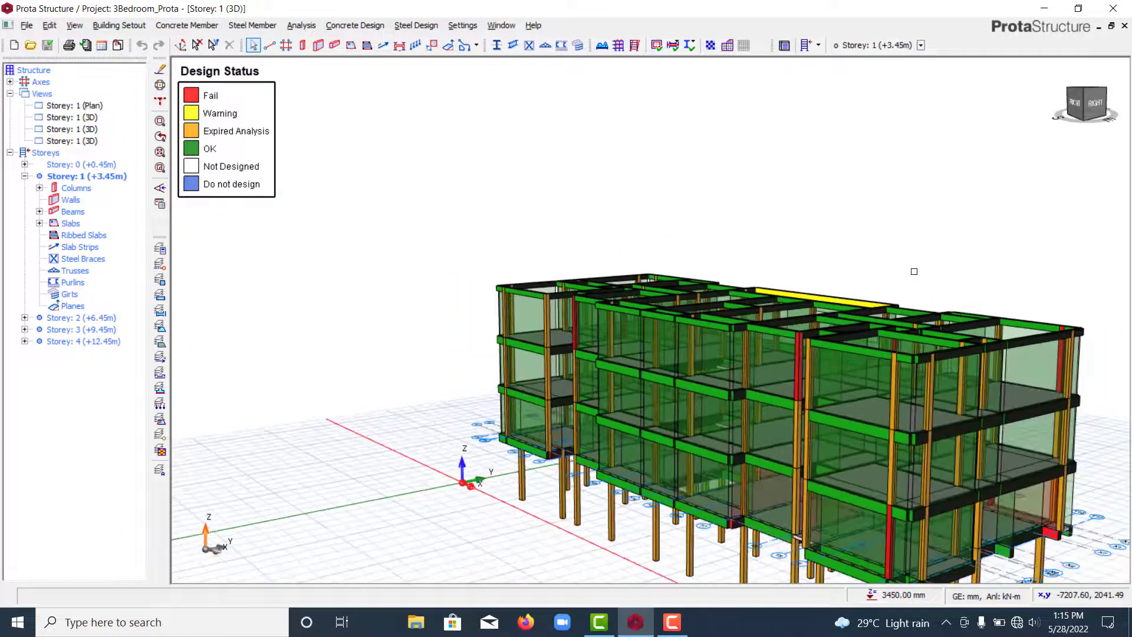
{"action": "mouse_move", "coordinate": [914, 271]}
{"action": "middle_mouse_down"}
{"action": "mouse_move", "coordinate": [867, 285]}
{"action": "mouse_move", "coordinate": [737, 277]}
{"action": "middle_mouse_up"}
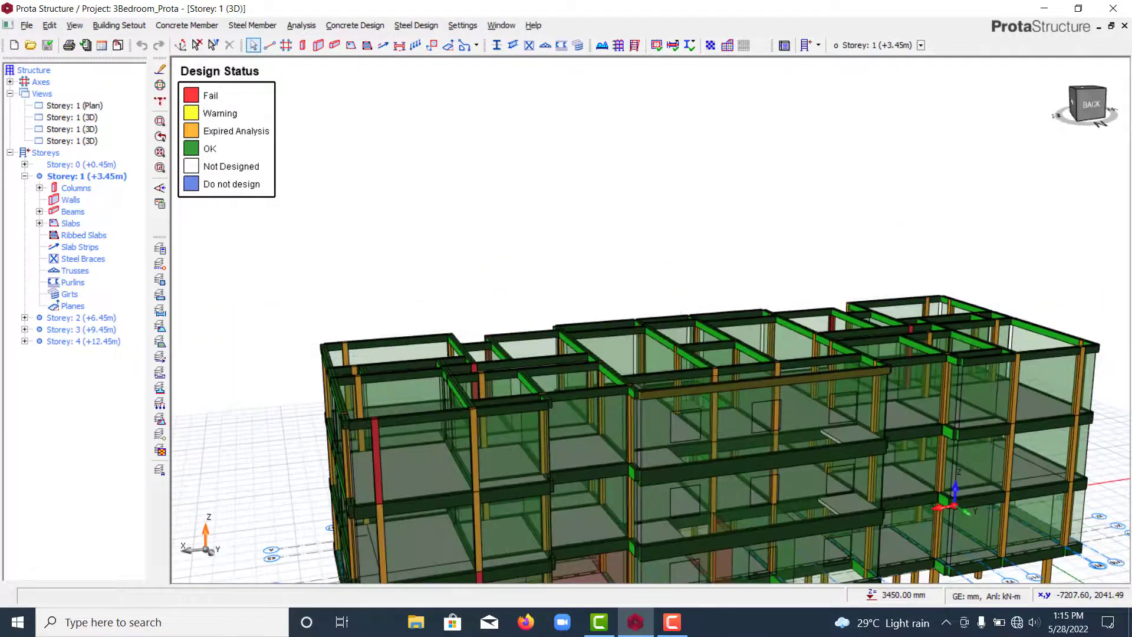
{"action": "scroll", "coordinate": [663, 405], "scroll_direction": "up", "scroll_amount": 5}
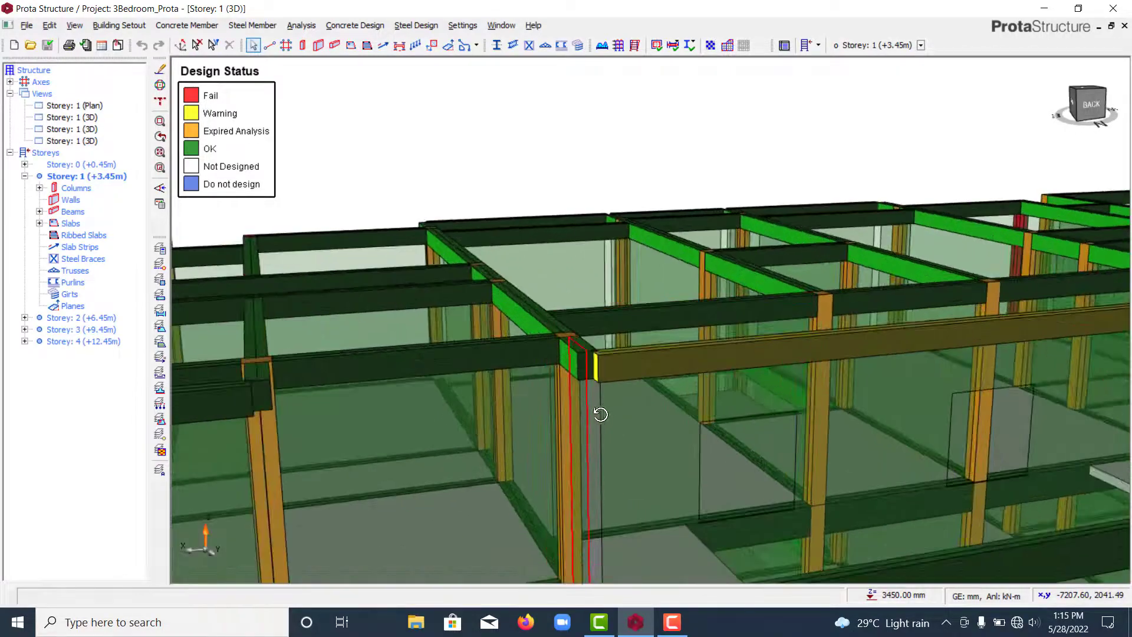
Check the building's beam status colours from the back, and open Beam Reinforcement Design for the concrete beams.
{"action": "mouse_move", "coordinate": [599, 412]}
{"action": "middle_mouse_down"}
{"action": "mouse_move", "coordinate": [581, 405]}
{"action": "mouse_move", "coordinate": [590, 378]}
{"action": "middle_mouse_up"}
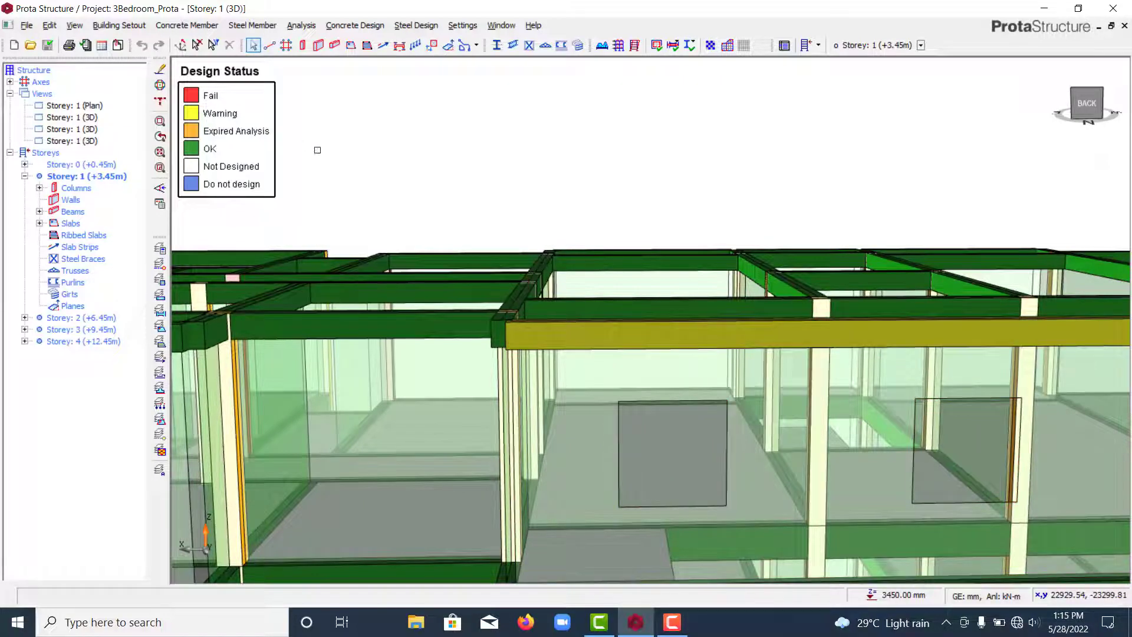
{"action": "scroll", "coordinate": [671, 199], "scroll_direction": "down", "scroll_amount": 6}
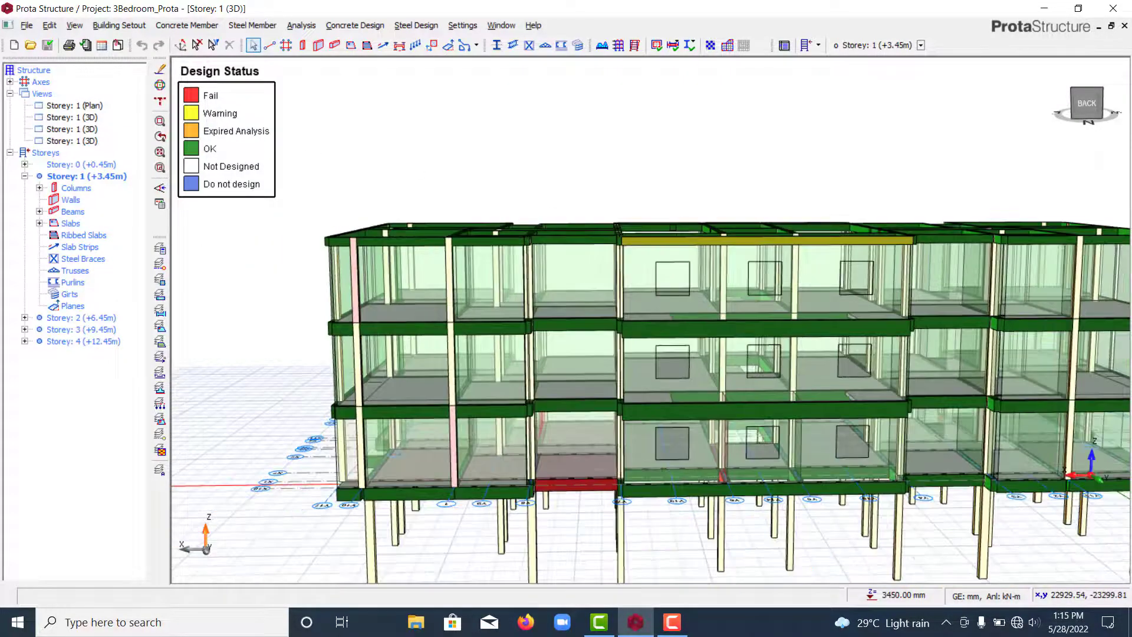
{"action": "scroll", "coordinate": [723, 177], "scroll_direction": "down", "scroll_amount": 5}
{"action": "middle_click_drag", "start_coordinate": [939, 207], "coordinate": [920, 236]}
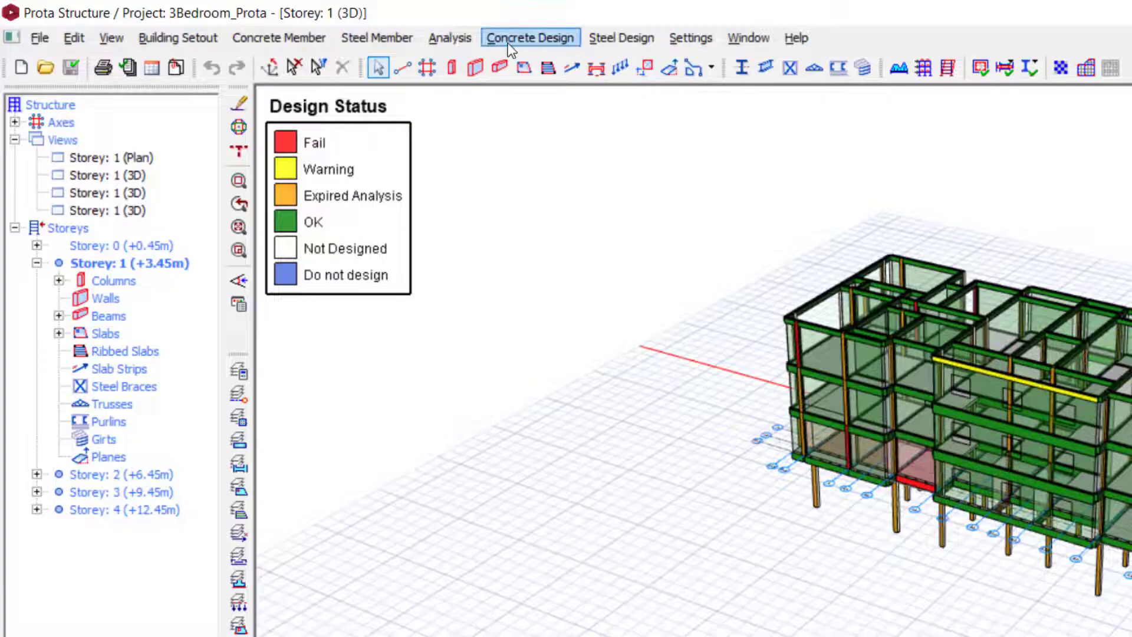
{"action": "left_click", "coordinate": [340, 26]}
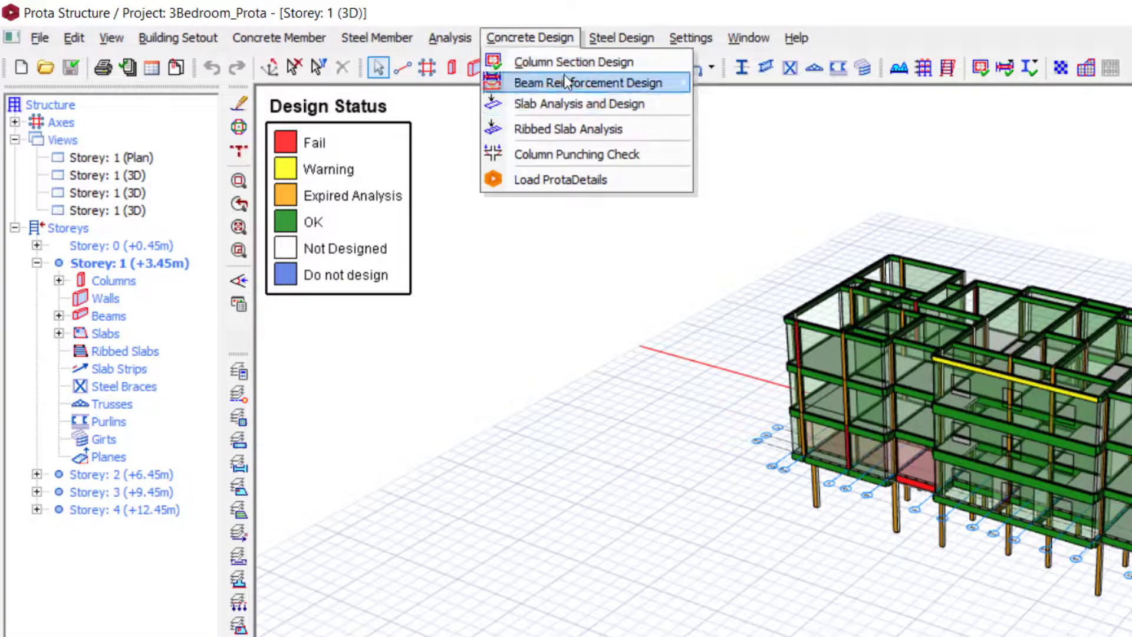
{"action": "mouse_move", "coordinate": [564, 75]}
{"action": "left_click", "coordinate": [790, 84]}
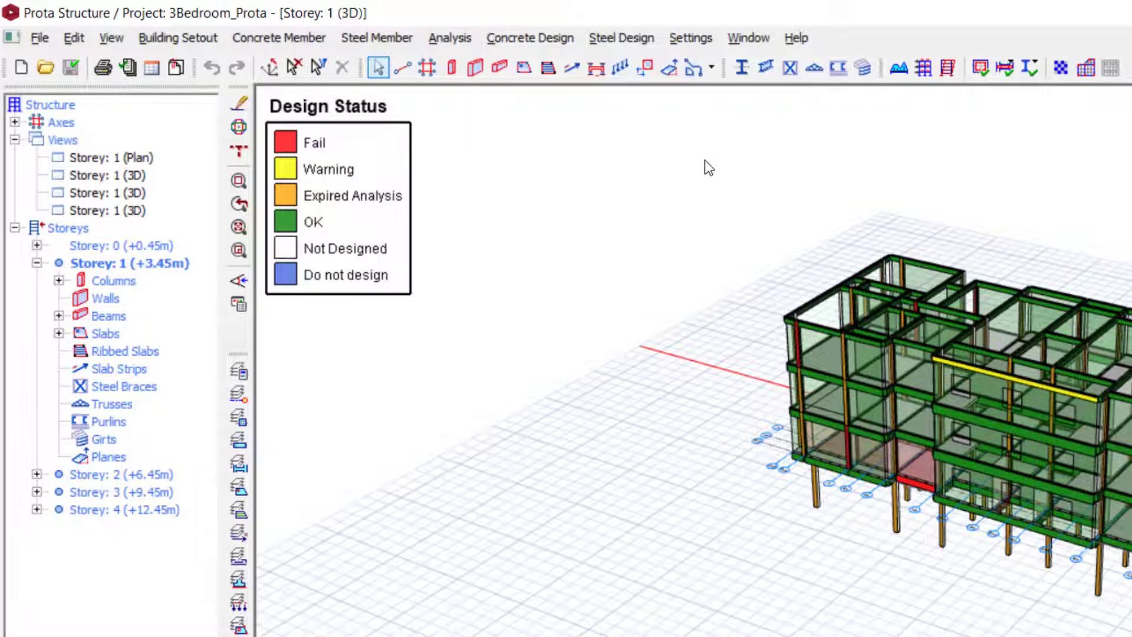
Look through the beam axes of all storeys in the design table for axes with a failed design.
{"action": "scroll", "coordinate": [288, 291], "scroll_direction": "down", "scroll_amount": 1}
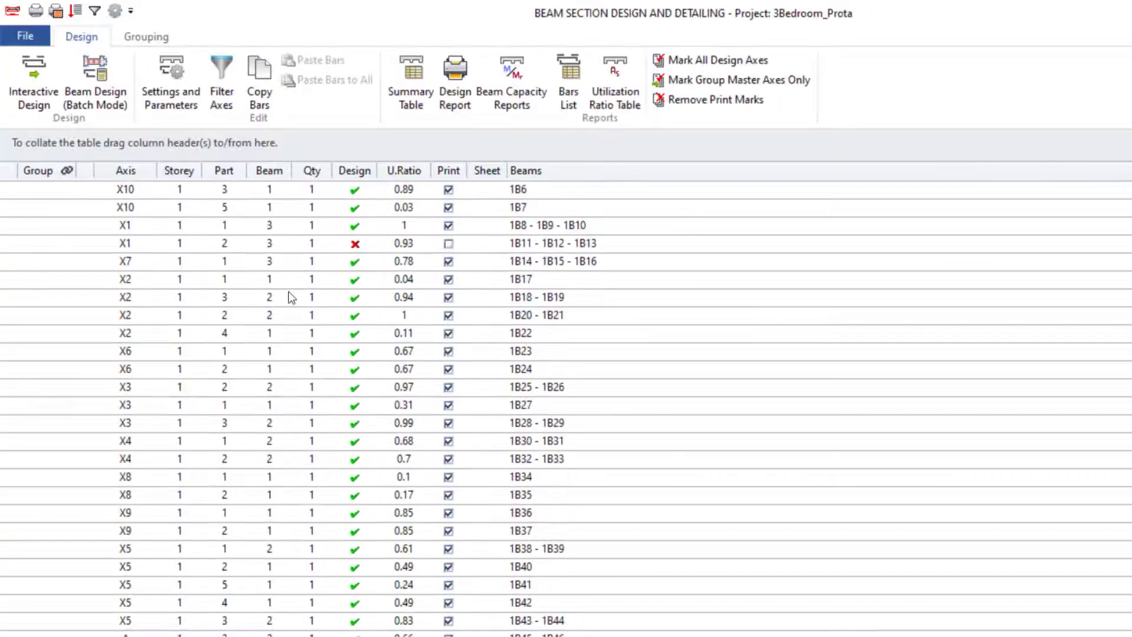
{"action": "scroll", "coordinate": [352, 254], "scroll_direction": "down", "scroll_amount": 9}
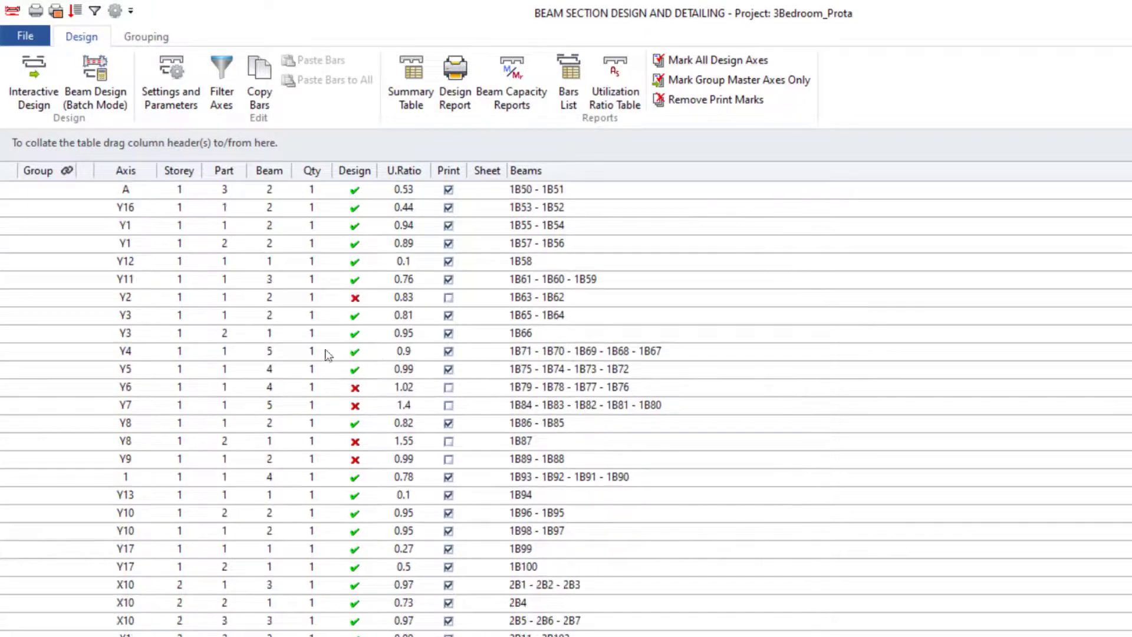
{"action": "scroll", "coordinate": [330, 443], "scroll_direction": "down", "scroll_amount": 20}
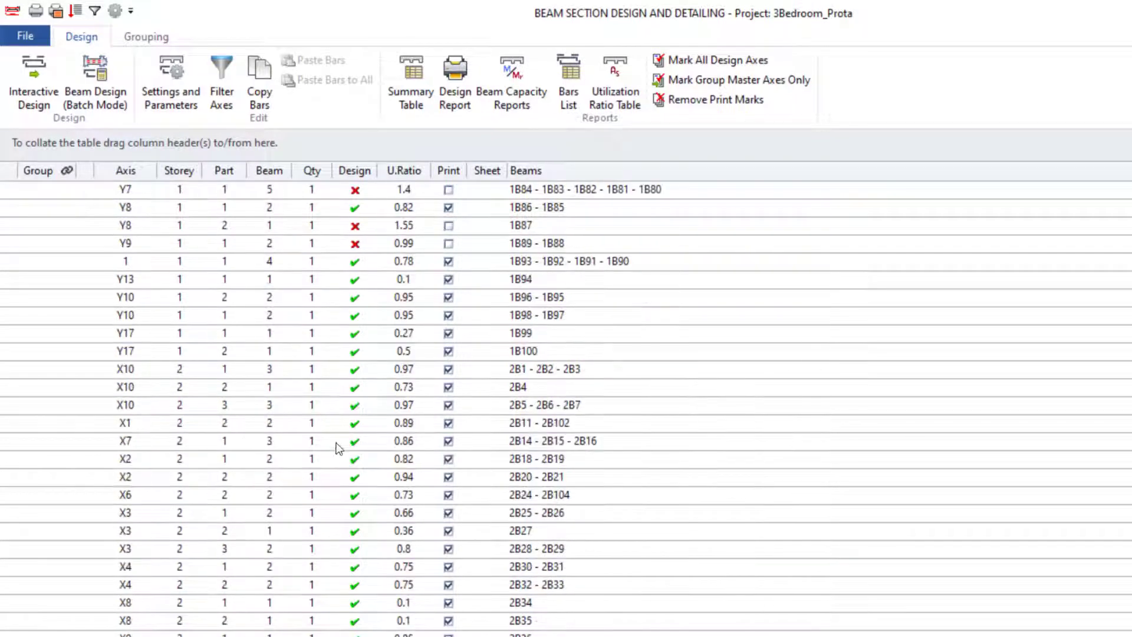
{"action": "scroll", "coordinate": [416, 450], "scroll_direction": "down", "scroll_amount": 10}
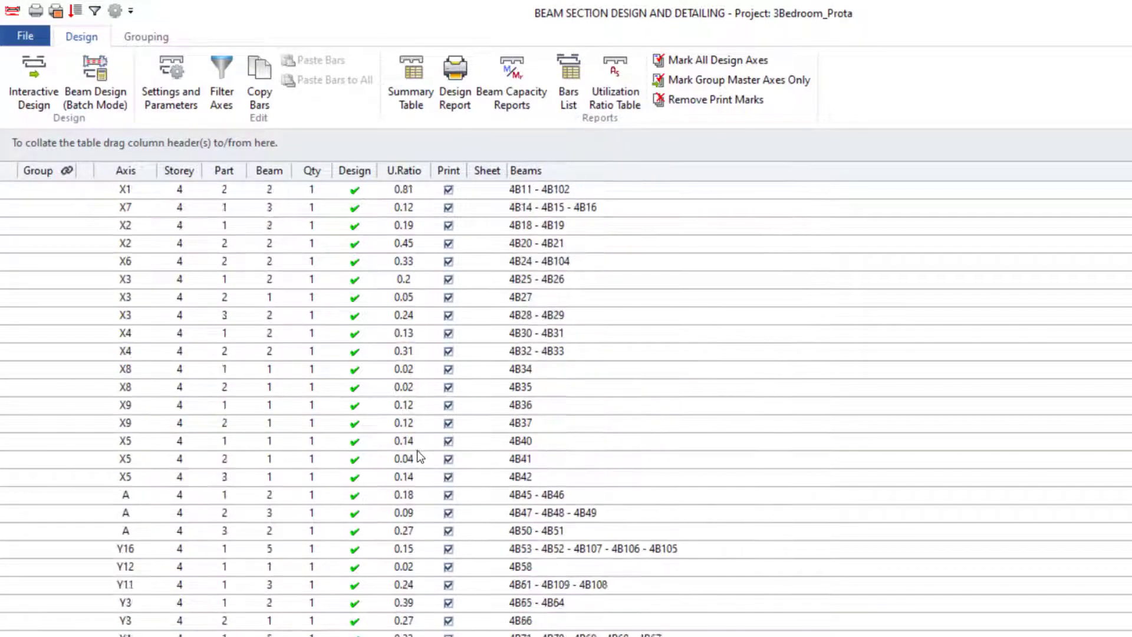
{"action": "scroll", "coordinate": [414, 446], "scroll_direction": "up", "scroll_amount": 13}
{"action": "scroll", "coordinate": [412, 443], "scroll_direction": "up", "scroll_amount": 20}
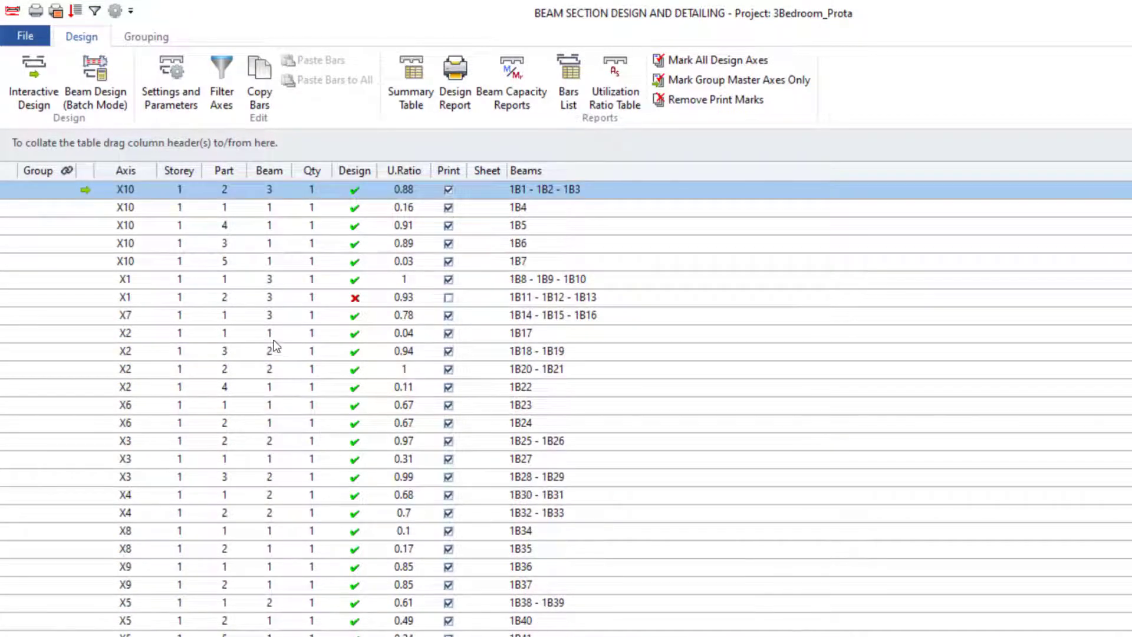
Open the failed storey 1 axis X1 part 2 (1B11 to 1B13) in interactive design and accept its reinforcement.
{"action": "left_click", "coordinate": [246, 296]}
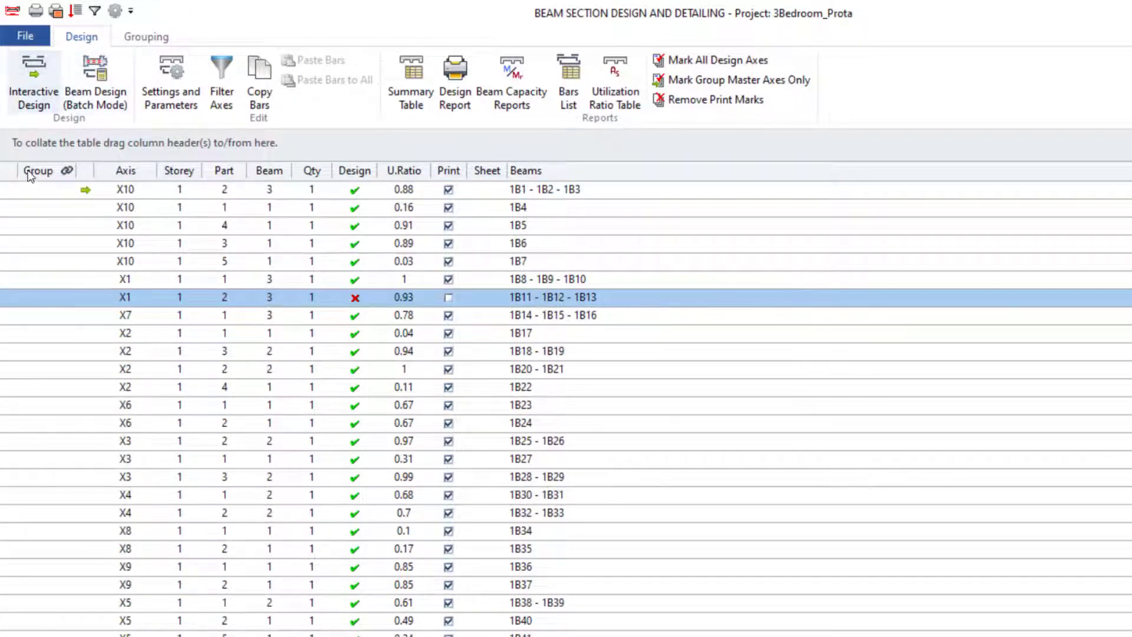
{"action": "left_click", "coordinate": [30, 107]}
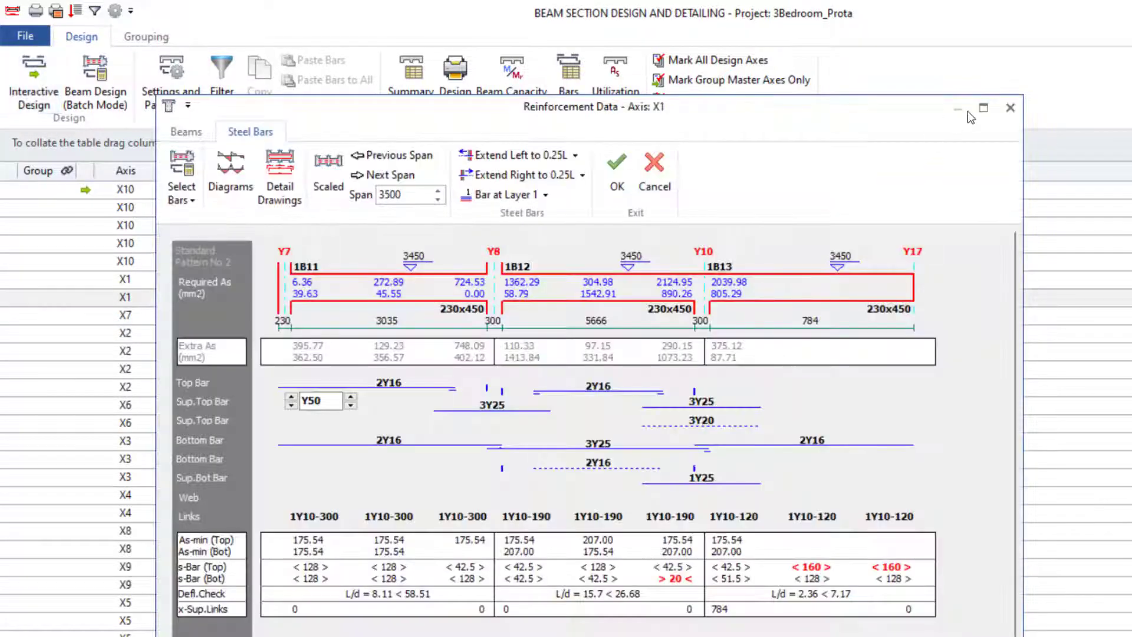
{"action": "left_click", "coordinate": [983, 107]}
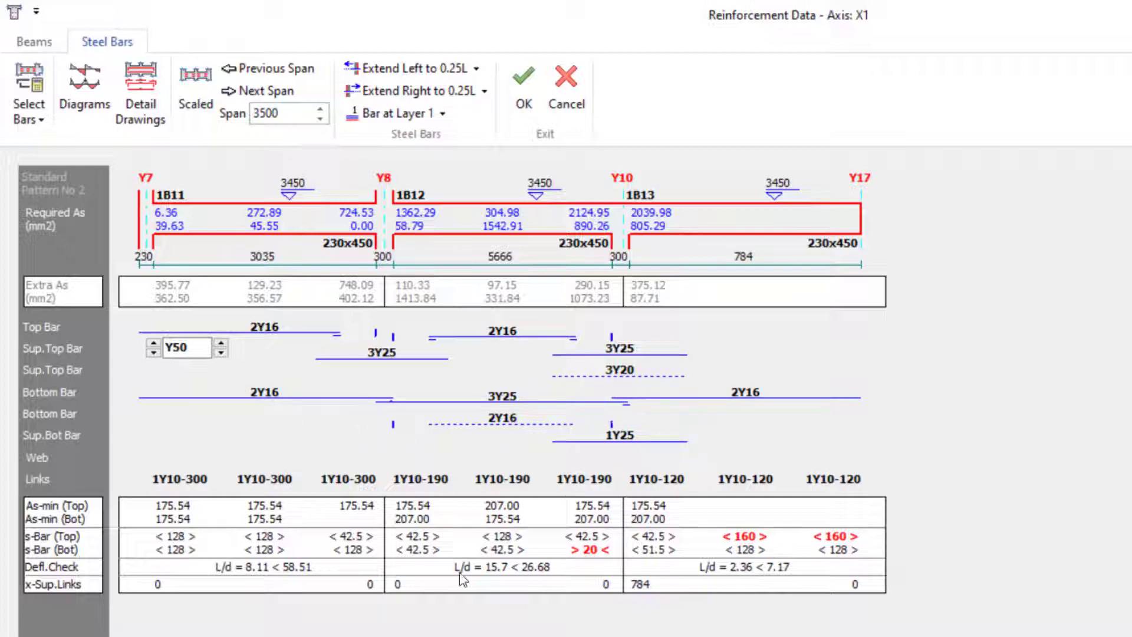
{"action": "left_click", "coordinate": [513, 98]}
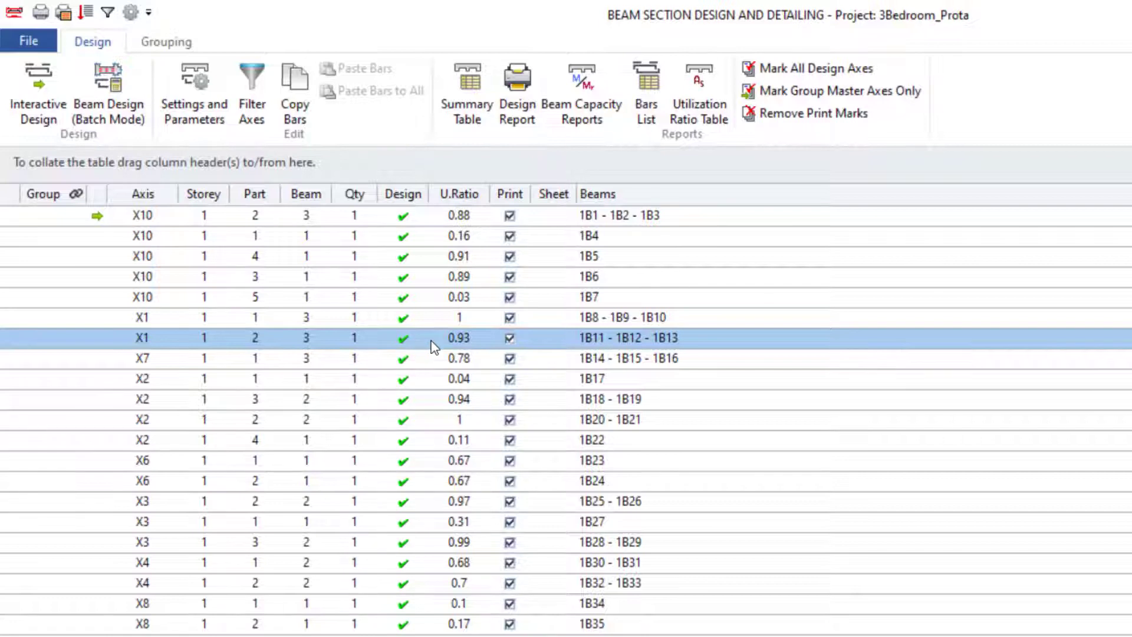
Run interactive design on the failed storey 1 axis Y6 (1B79 to 1B76) and re-select its steel bars.
{"action": "scroll", "coordinate": [427, 306], "scroll_direction": "down", "scroll_amount": 14}
{"action": "scroll", "coordinate": [305, 250], "scroll_direction": "up", "scroll_amount": 1}
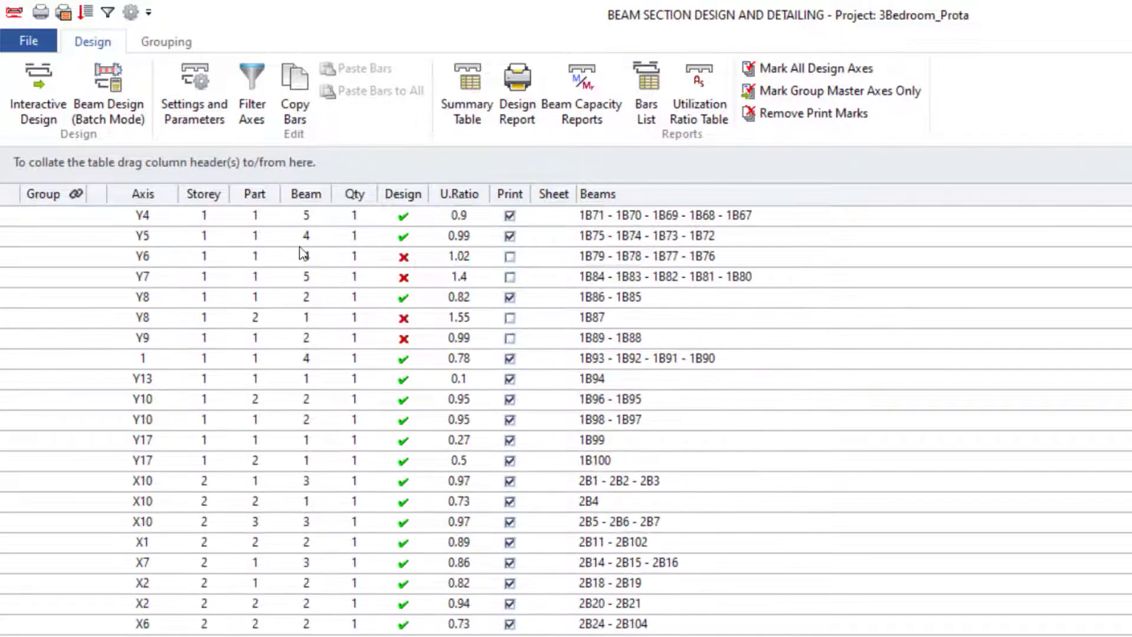
{"action": "left_click", "coordinate": [273, 260]}
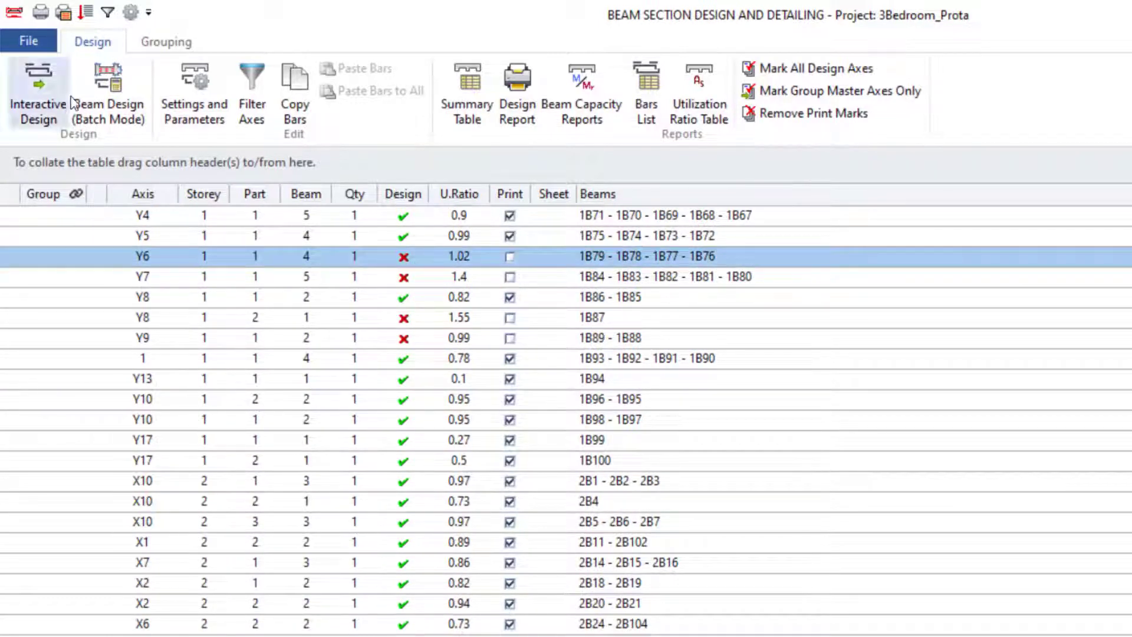
{"action": "left_click", "coordinate": [39, 94]}
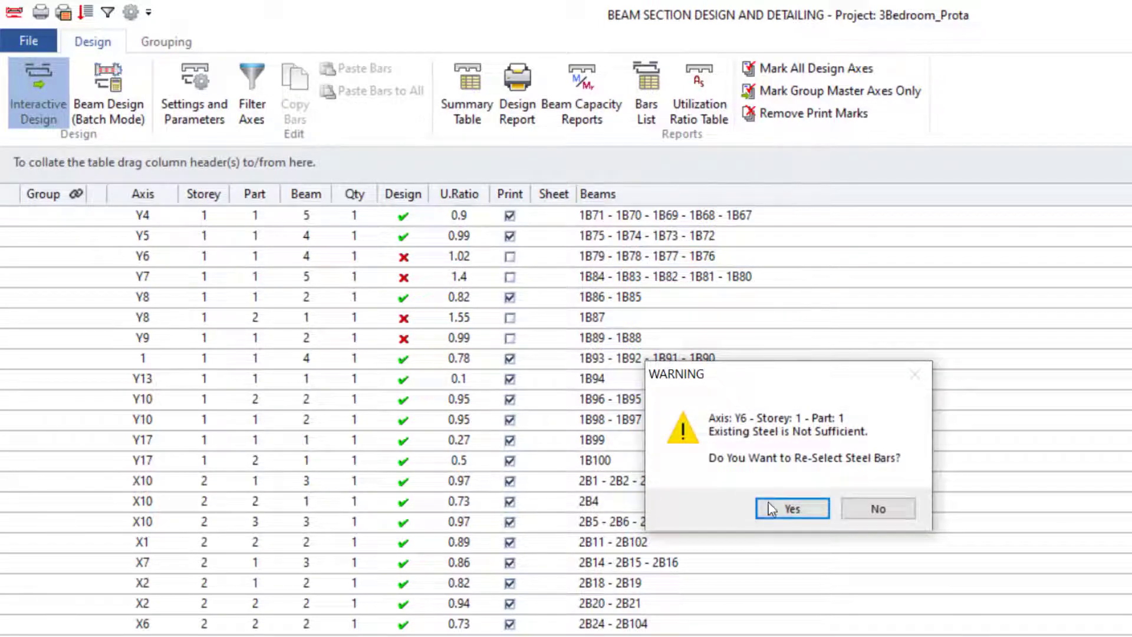
{"action": "left_click", "coordinate": [770, 510]}
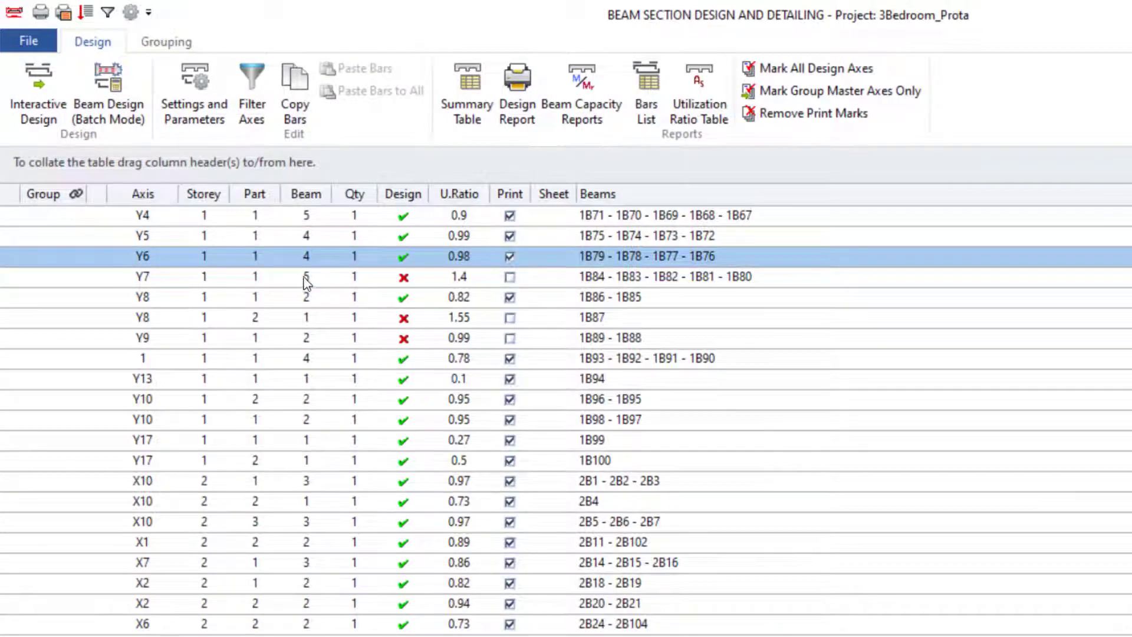
Re-select the steel bars of storey 1 axis Y7 (1B84 to 1B80) in interactive design and accept them.
{"action": "left_click", "coordinate": [306, 277]}
{"action": "left_click", "coordinate": [47, 105]}
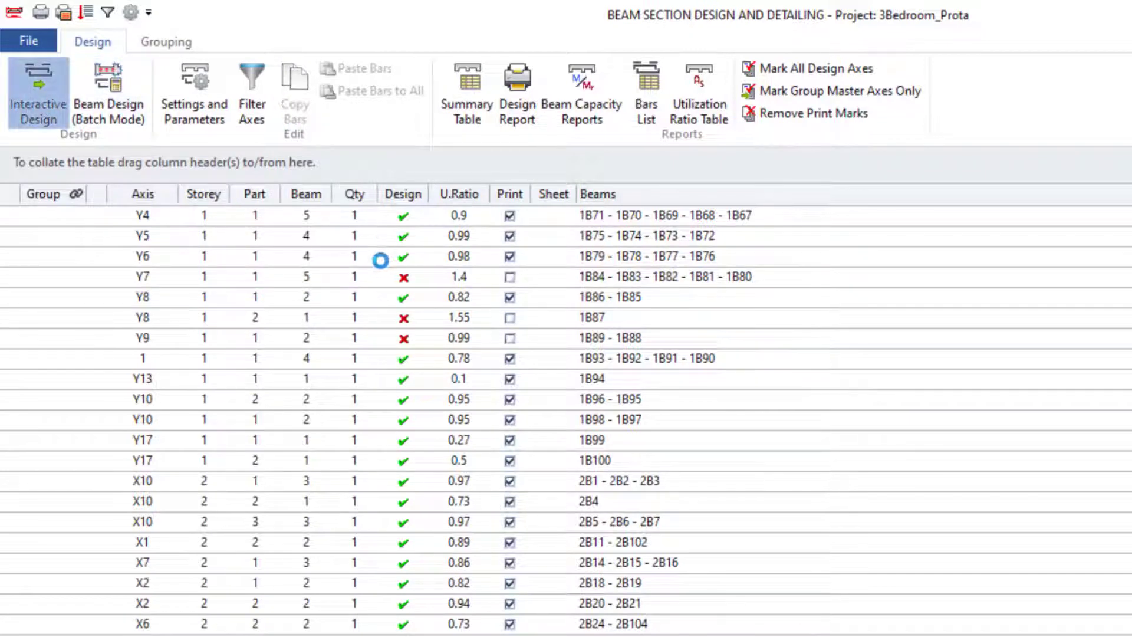
{"action": "left_click", "coordinate": [782, 501]}
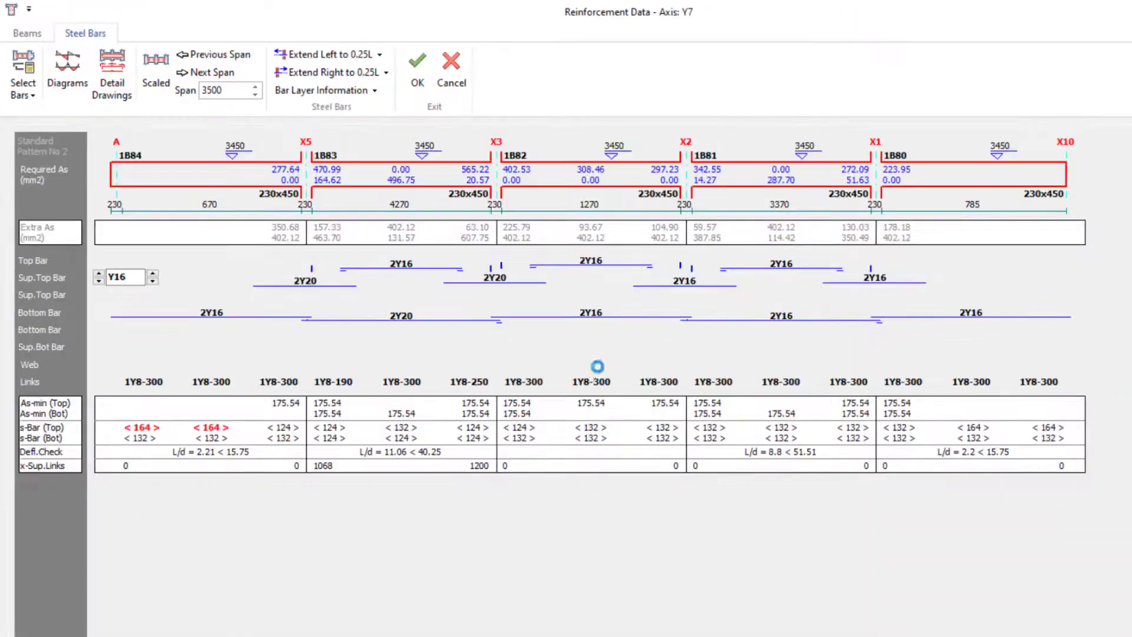
{"action": "left_click", "coordinate": [417, 74]}
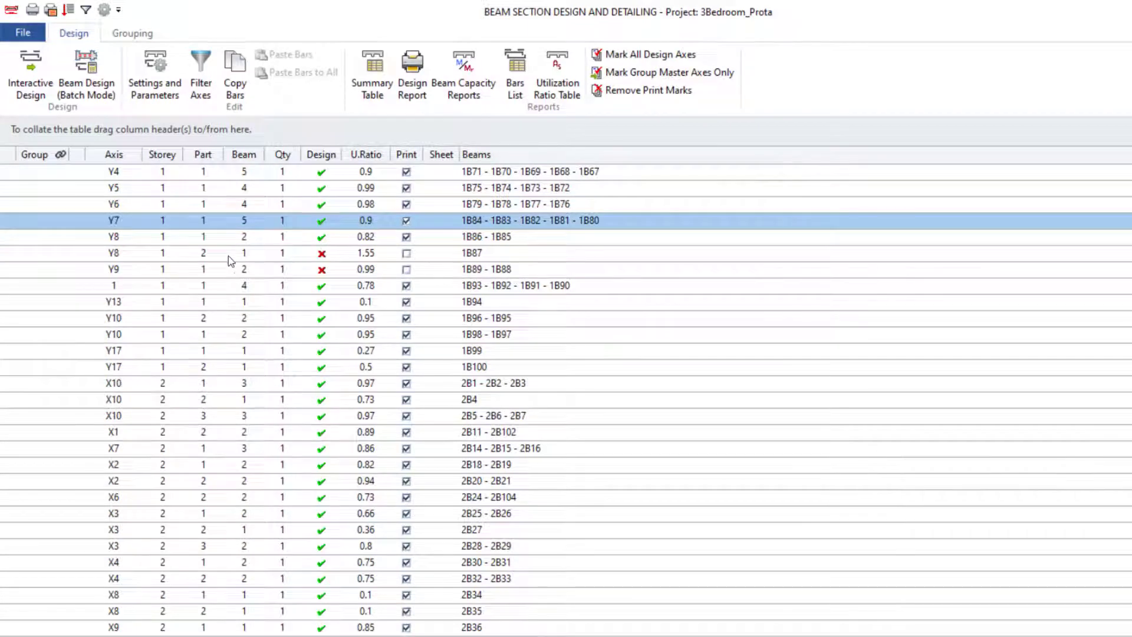
Run interactive design on storey 1 axis Y8 part 2 (beam 1B87) and re-select its steel bars.
{"action": "left_click", "coordinate": [230, 260]}
{"action": "left_click", "coordinate": [31, 65]}
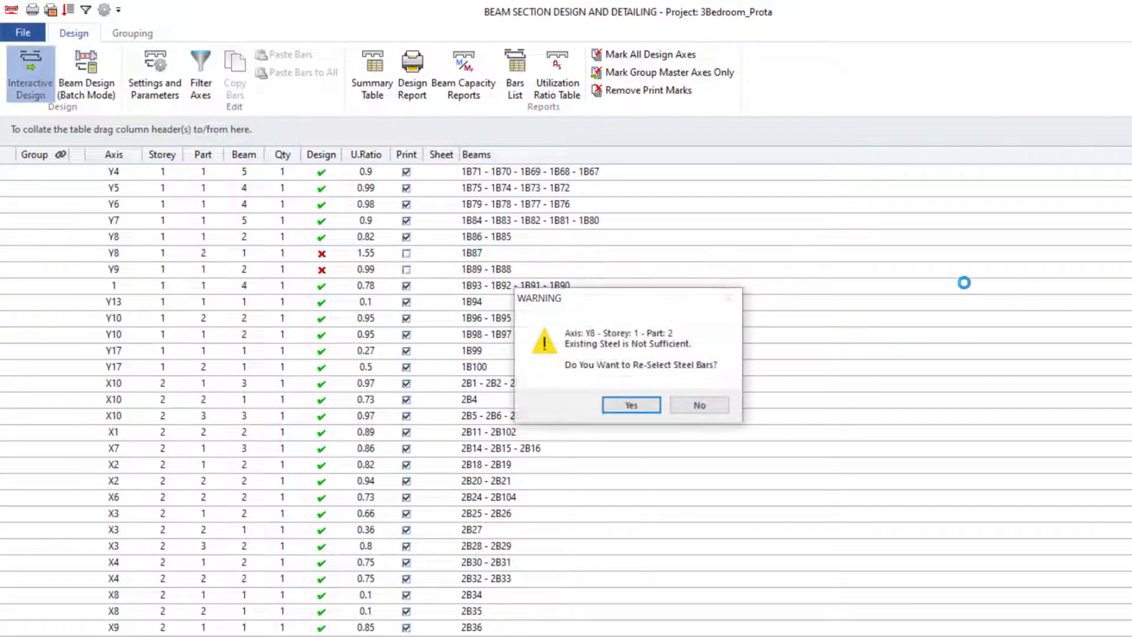
{"action": "left_click", "coordinate": [631, 405]}
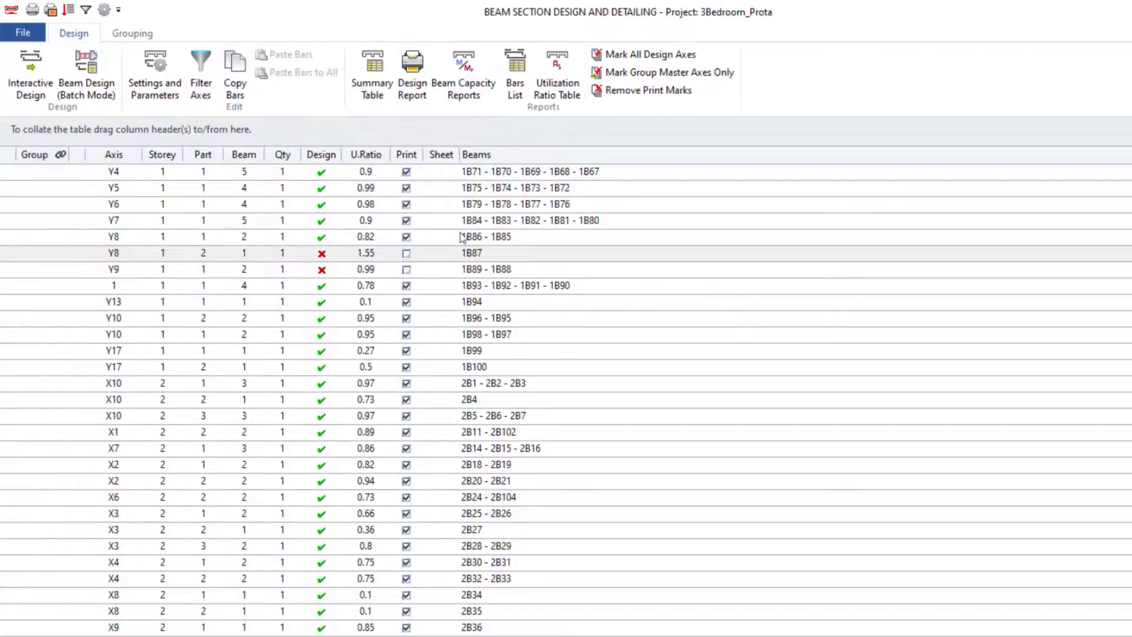
Review the reinforcement and beam section data of storey 1 axis Y9 (1B89 and 1B88), and cancel out.
{"action": "left_click", "coordinate": [144, 272]}
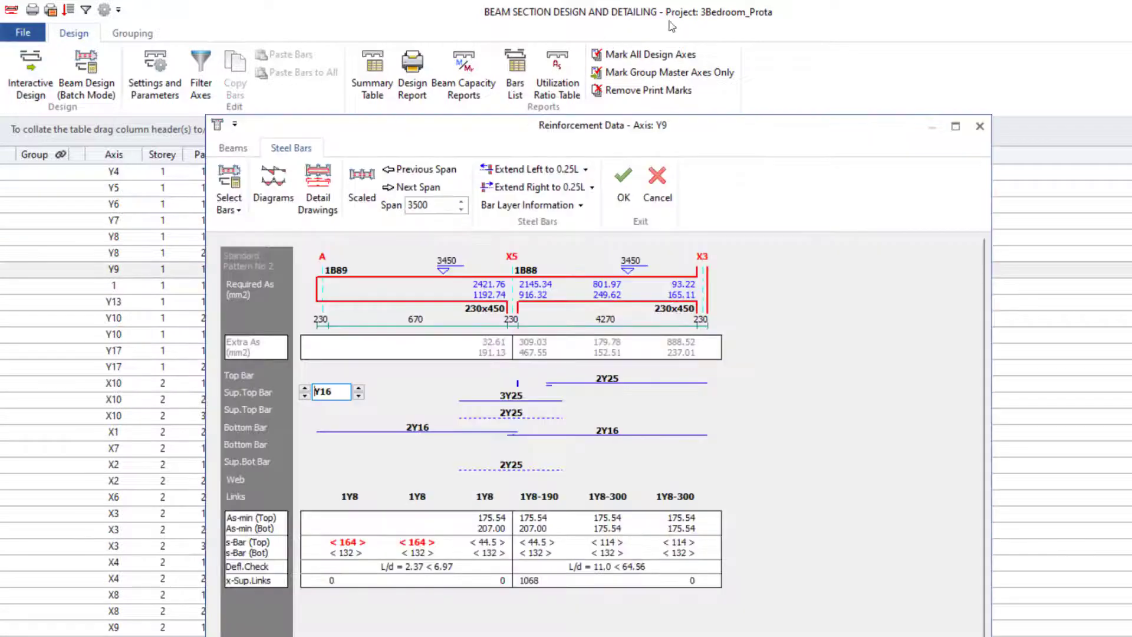
{"action": "left_click", "coordinate": [955, 127]}
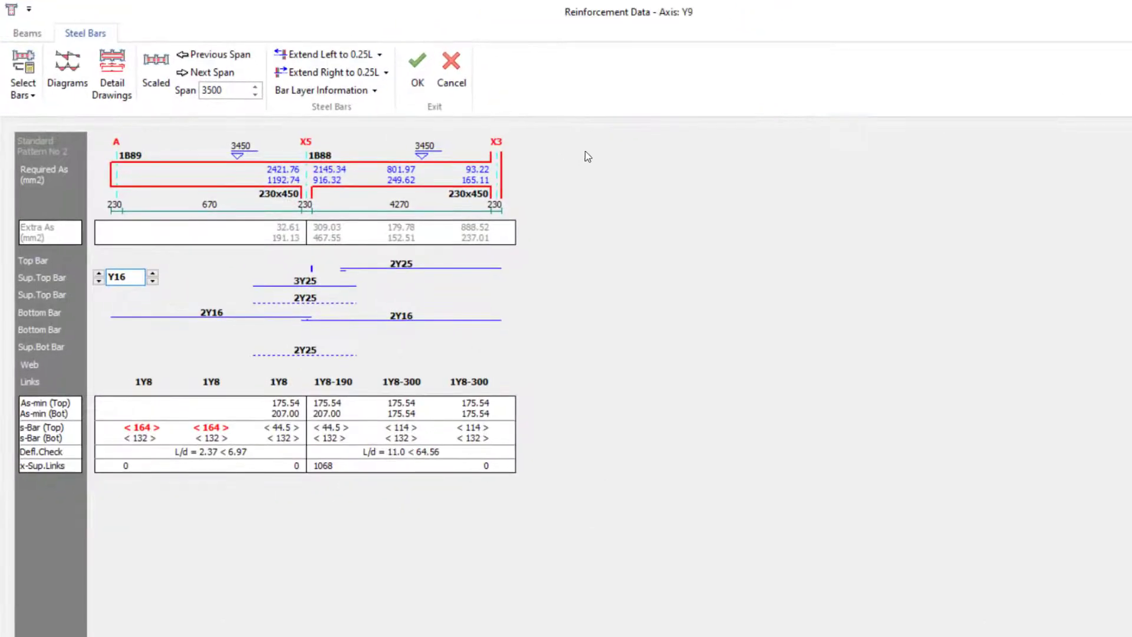
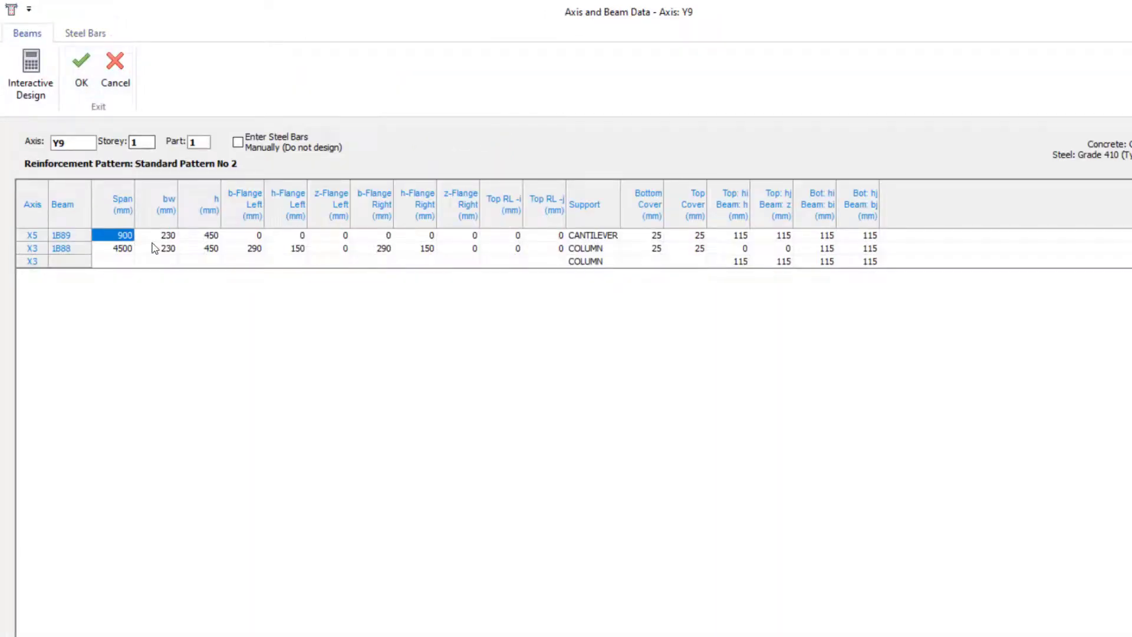
{"action": "left_click", "coordinate": [205, 236]}
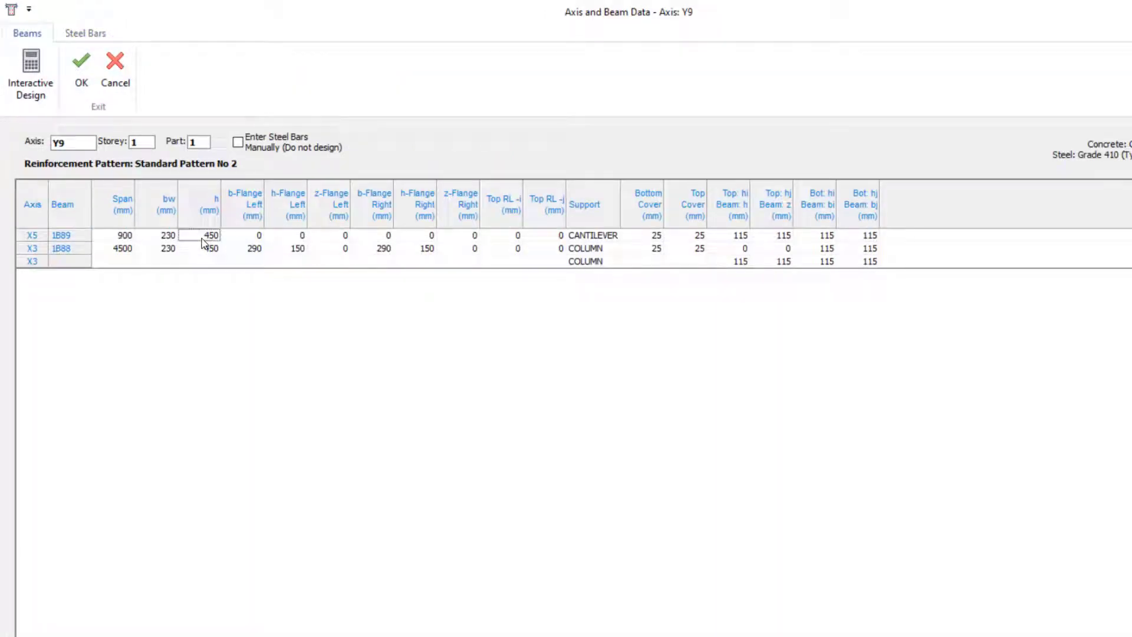
{"action": "left_click", "coordinate": [114, 76]}
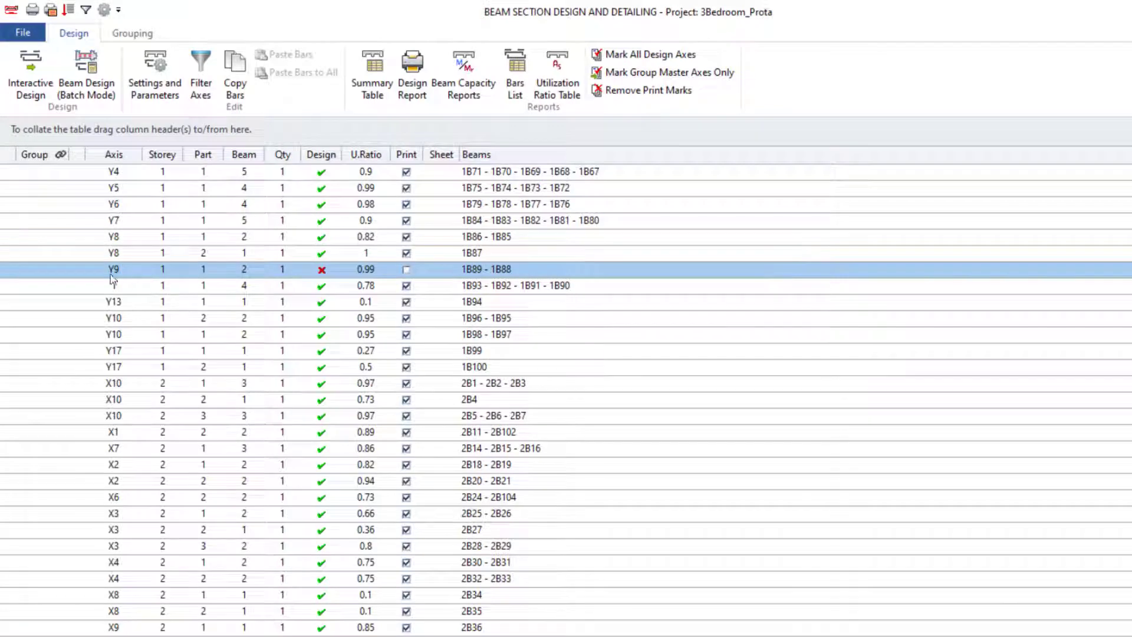
Set the depth of beams 1B89 and 1B88 on axis Y9 to 600 mm and recheck their steel bars.
{"action": "left_click", "coordinate": [29, 59]}
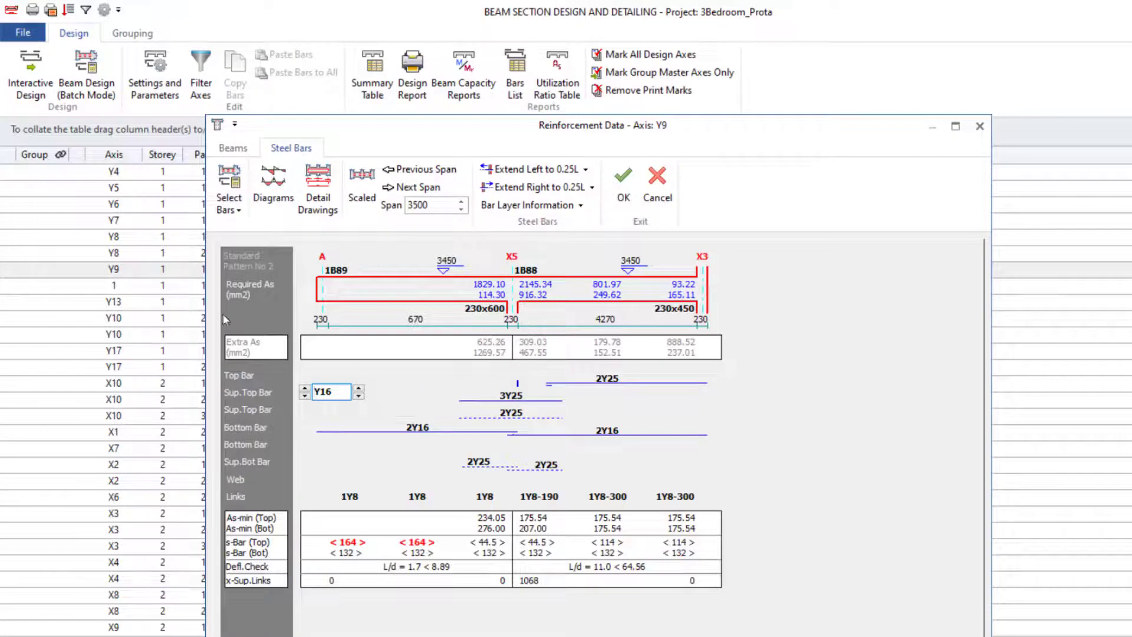
{"action": "left_click", "coordinate": [233, 148]}
{"action": "left_click", "coordinate": [414, 351]}
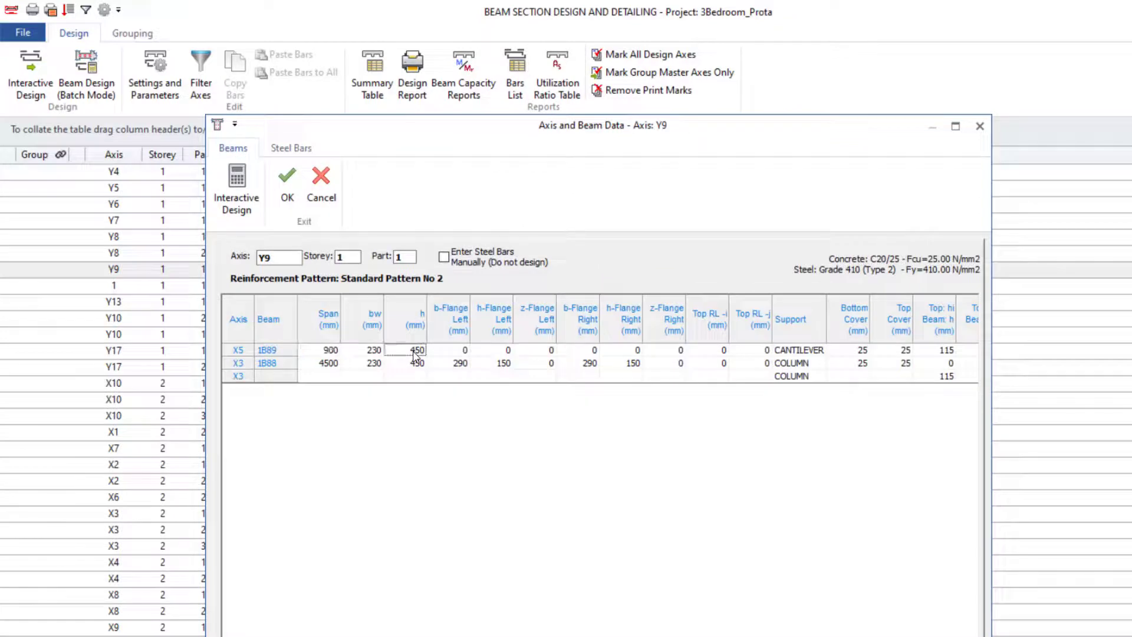
{"action": "type", "text": "6"}
{"action": "left_click", "coordinate": [414, 364]}
{"action": "type", "text": "600"}
{"action": "left_click", "coordinate": [446, 366]}
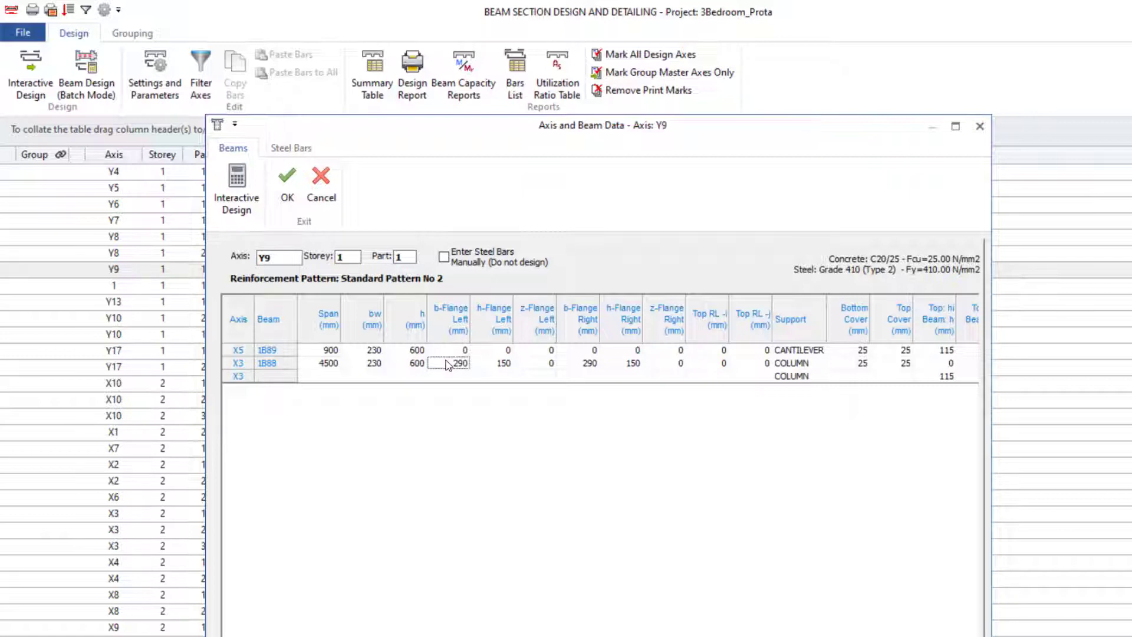
{"action": "left_click", "coordinate": [289, 152]}
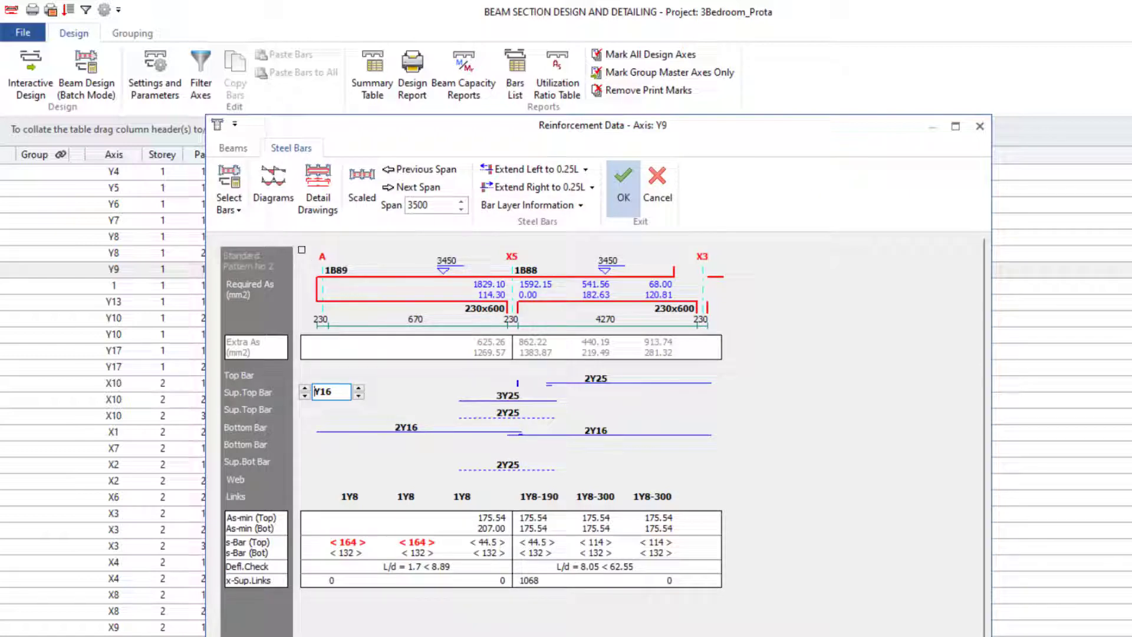
{"action": "key", "text": "Escape"}
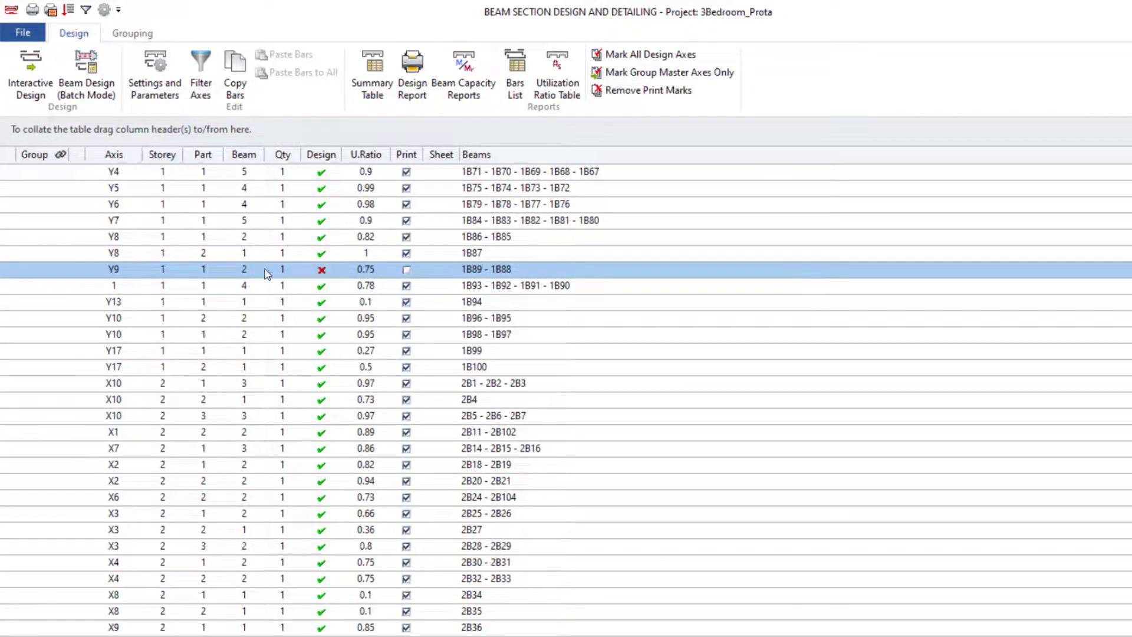
Change the links of beam 1B89 on storey 1 axis Y9 to 1Y10-130, check the 1B88 links, and accept the design.
{"action": "double_click", "coordinate": [142, 272]}
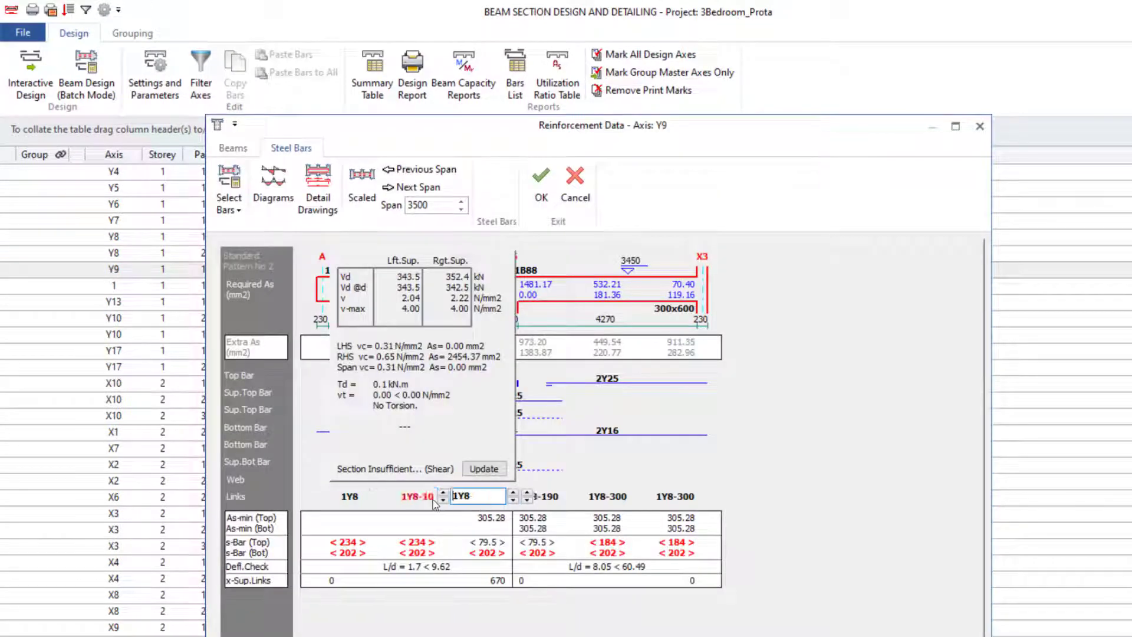
{"action": "left_click", "coordinate": [446, 495]}
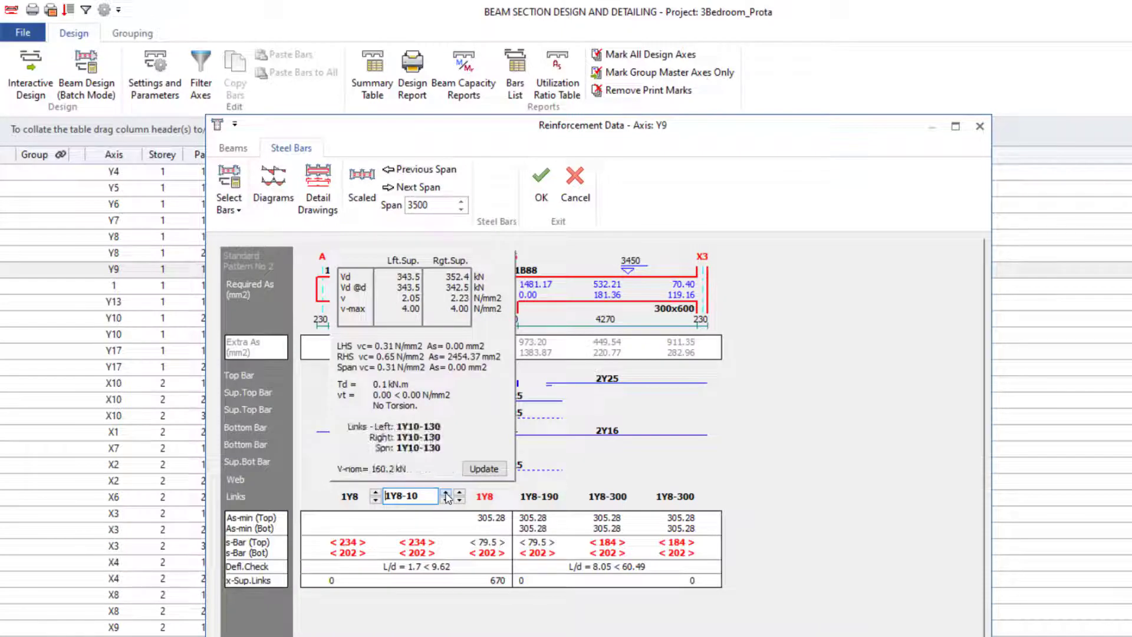
{"action": "left_click", "coordinate": [348, 497]}
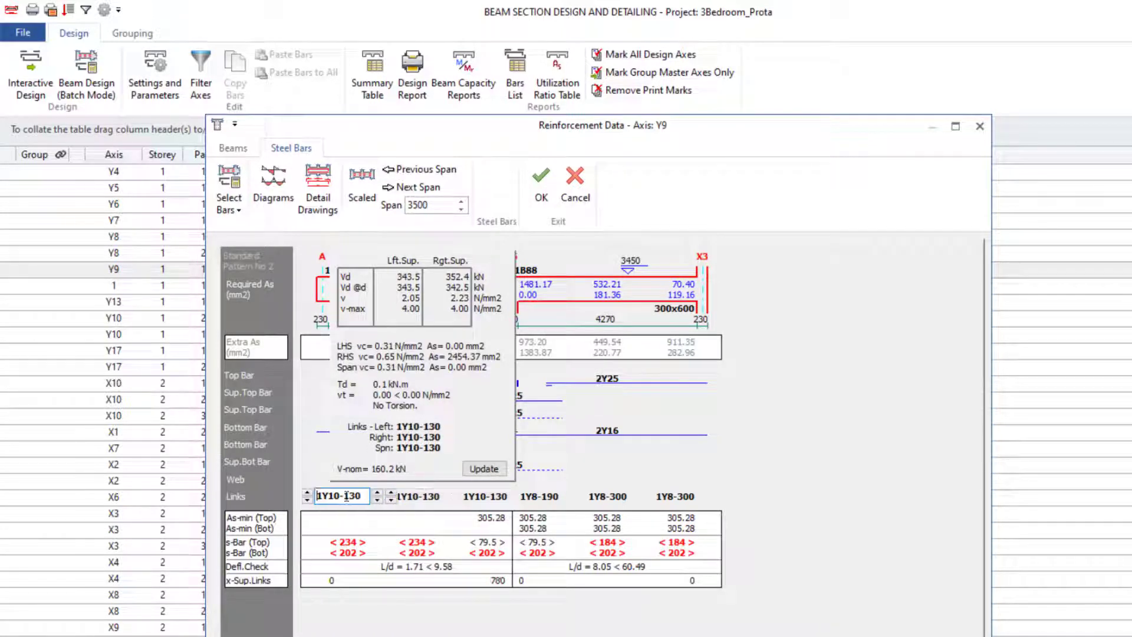
{"action": "left_click", "coordinate": [485, 495]}
{"action": "left_click", "coordinate": [539, 496]}
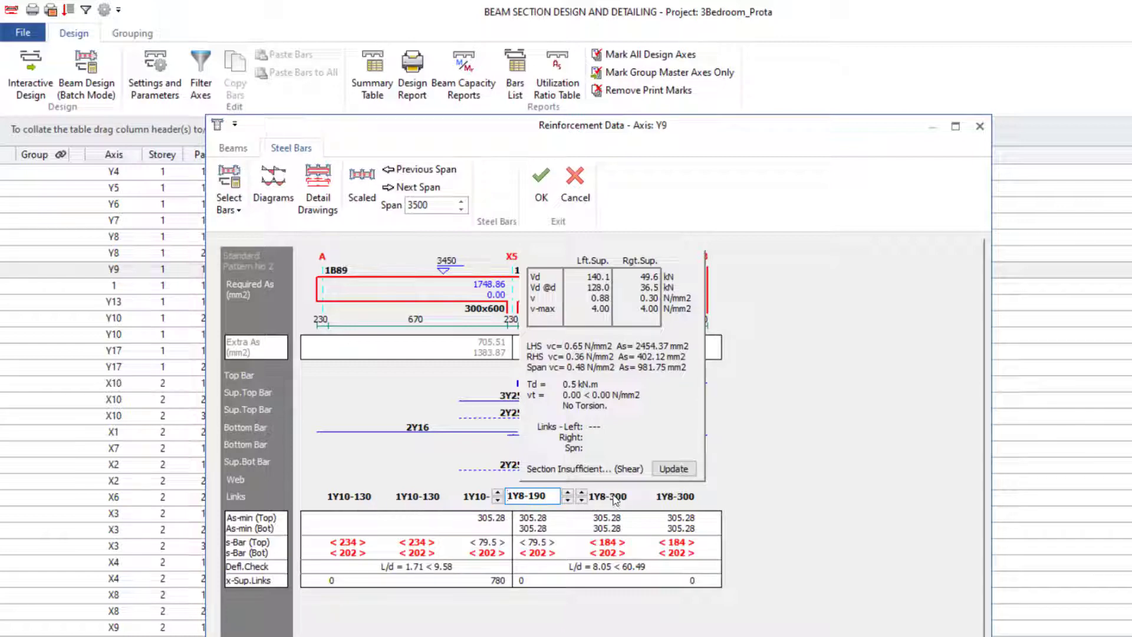
{"action": "left_click", "coordinate": [542, 181]}
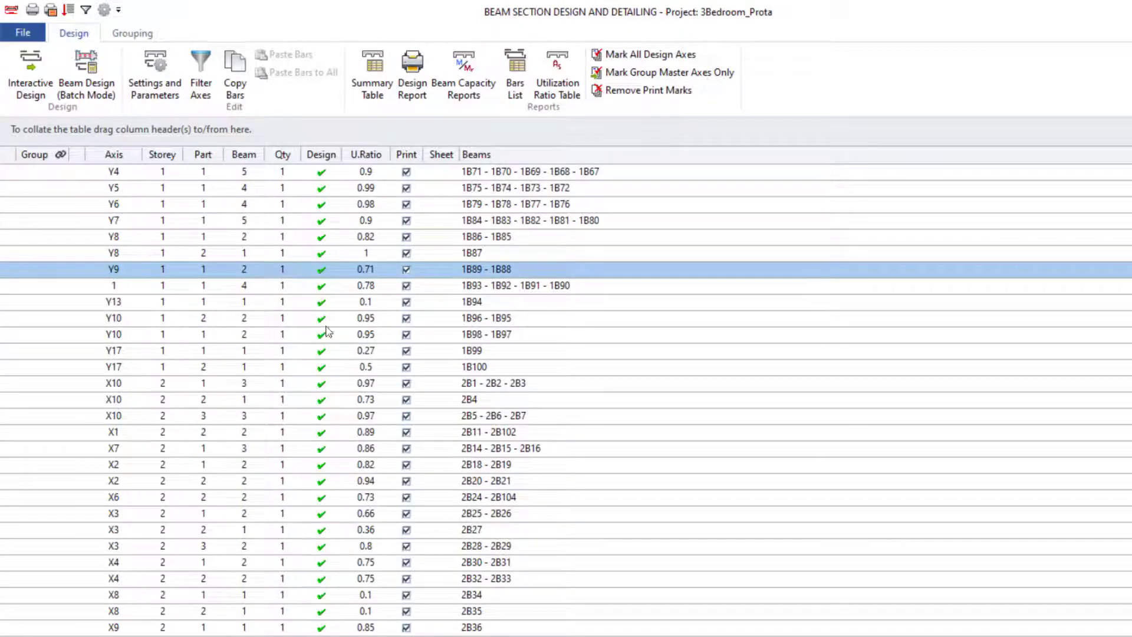
Run interactive design on storey 1 axis Y2 and check the shear link data of beams 1B63 and 1B62.
{"action": "scroll", "coordinate": [334, 350], "scroll_direction": "up", "scroll_amount": 7}
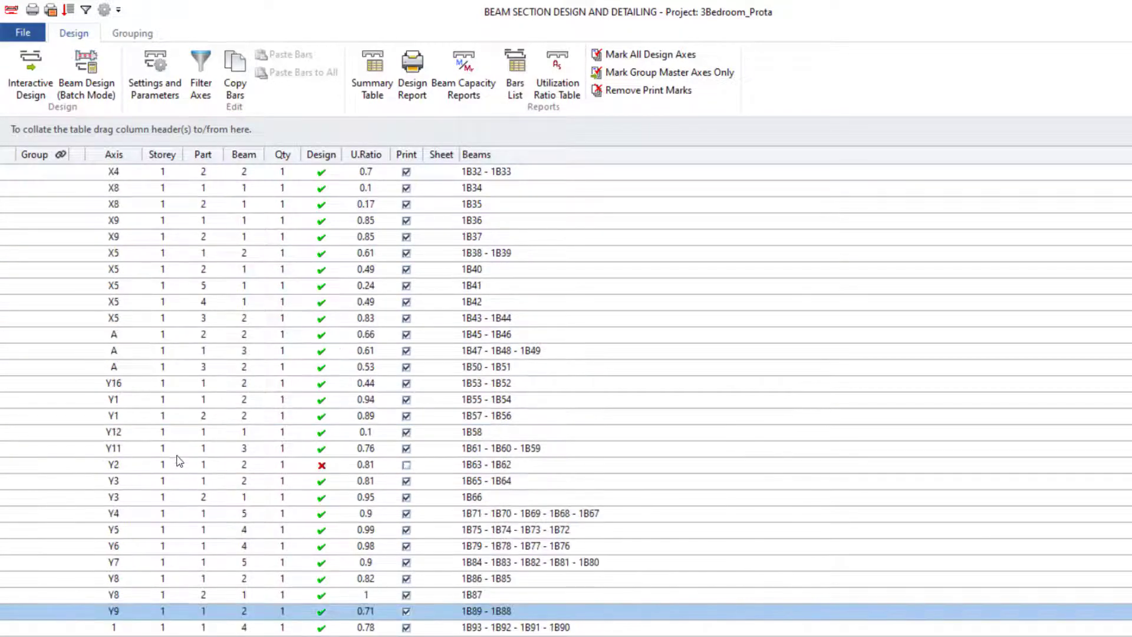
{"action": "left_click", "coordinate": [180, 469]}
{"action": "left_click", "coordinate": [32, 62]}
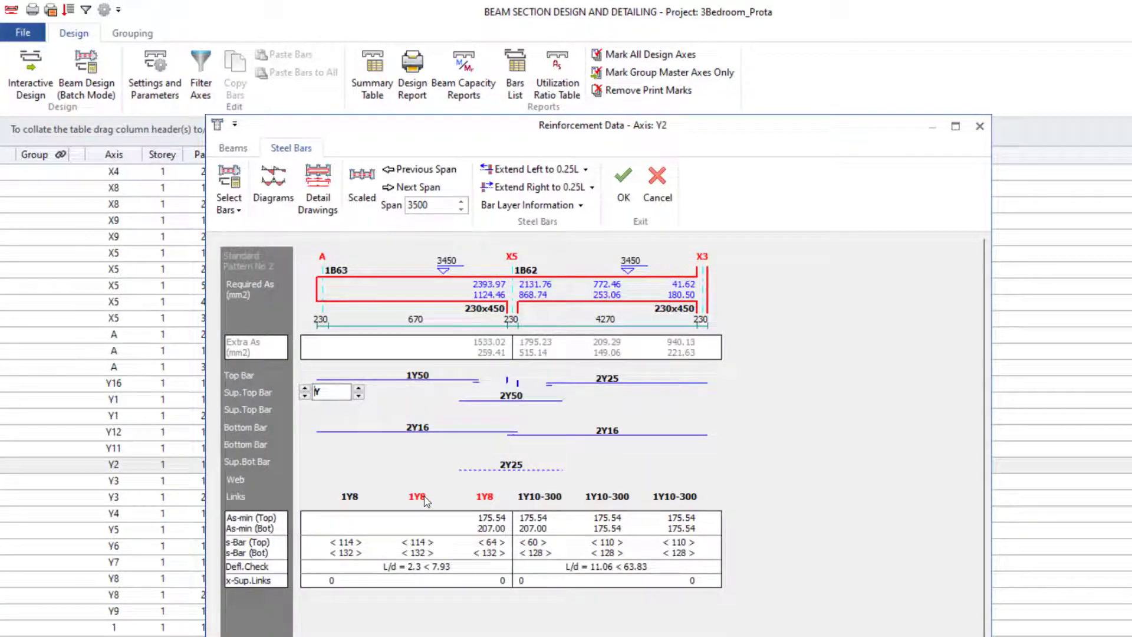
{"action": "left_click", "coordinate": [426, 499]}
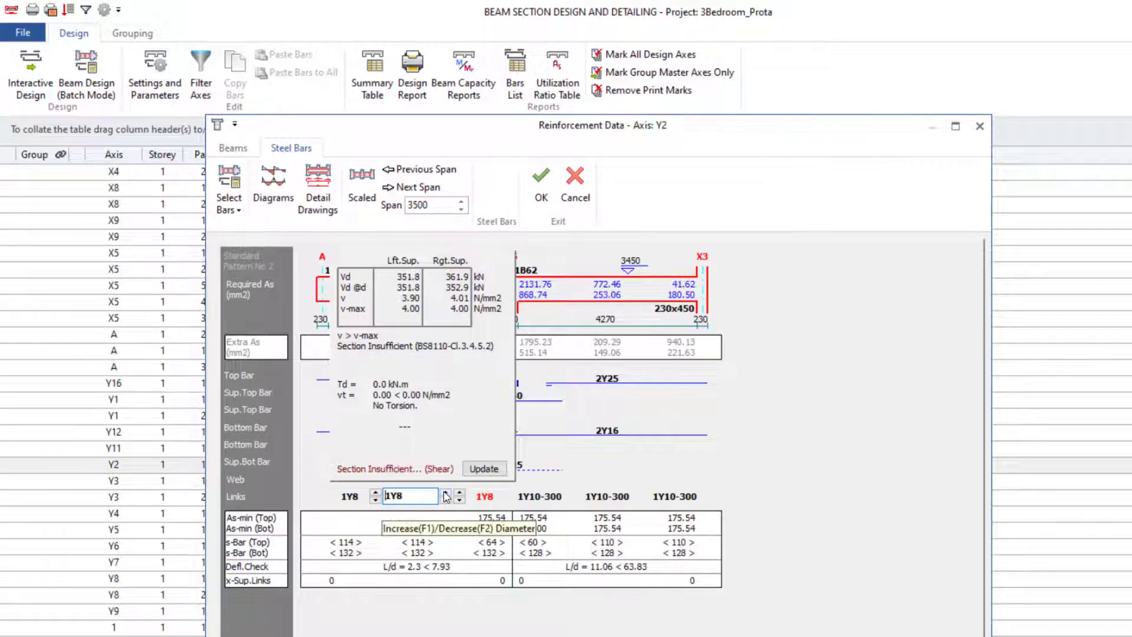
{"action": "left_click", "coordinate": [539, 496]}
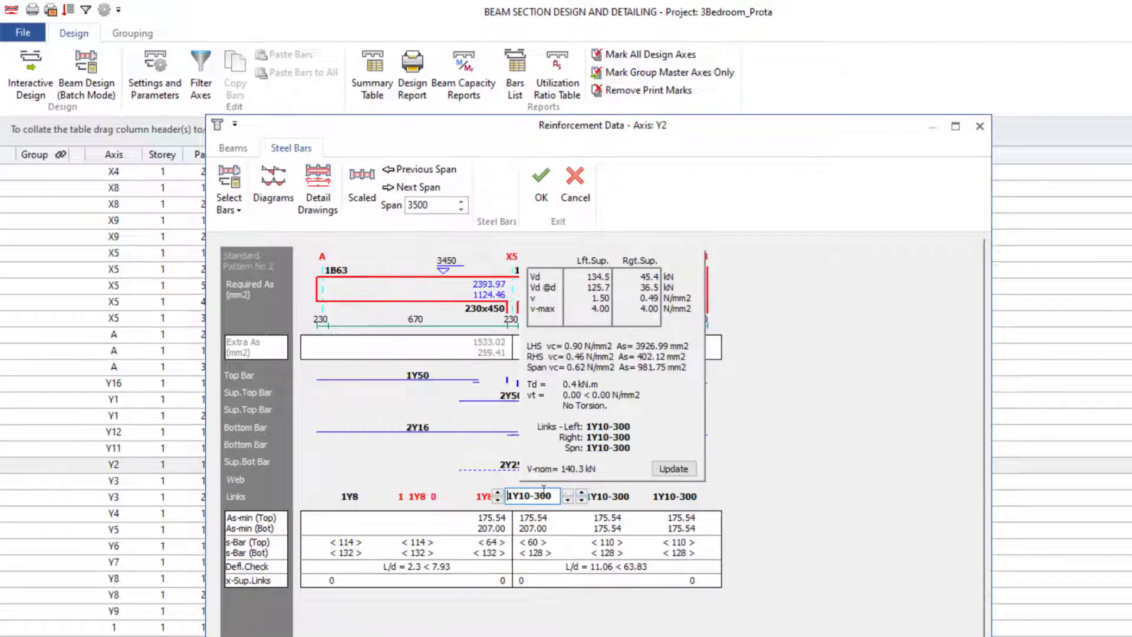
Set the depth of beams 1B63 and 1B62 on axis Y2 to 600 mm and accept the beam data.
{"action": "left_click", "coordinate": [233, 148]}
{"action": "left_click", "coordinate": [400, 351]}
{"action": "type", "text": "600"}
{"action": "left_click", "coordinate": [419, 365]}
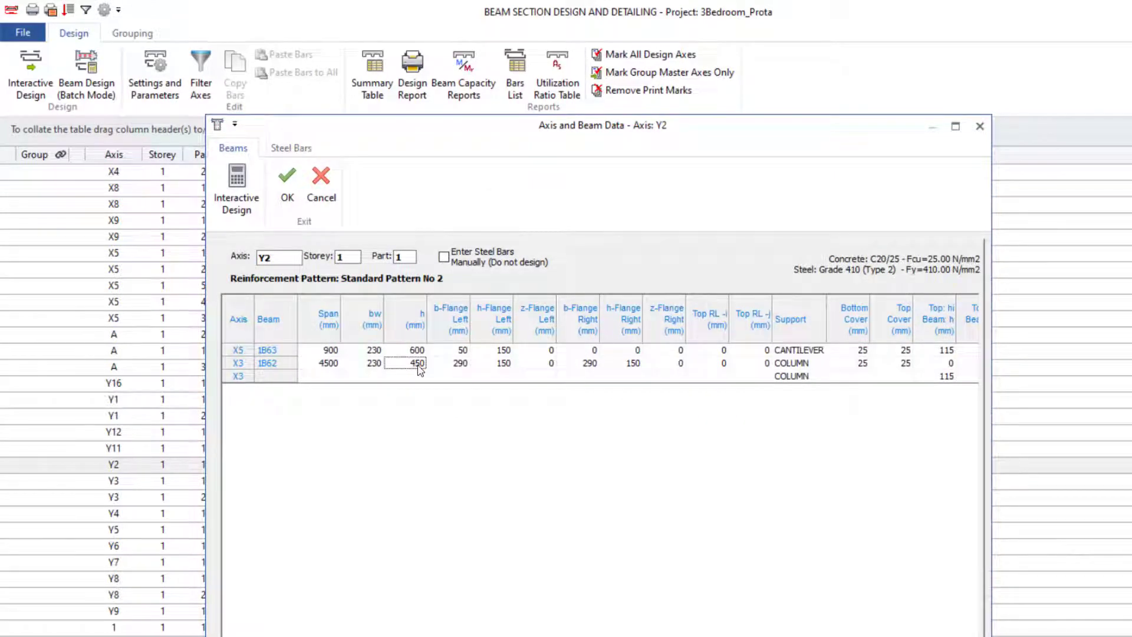
{"action": "type", "text": "600"}
{"action": "left_click", "coordinate": [287, 187]}
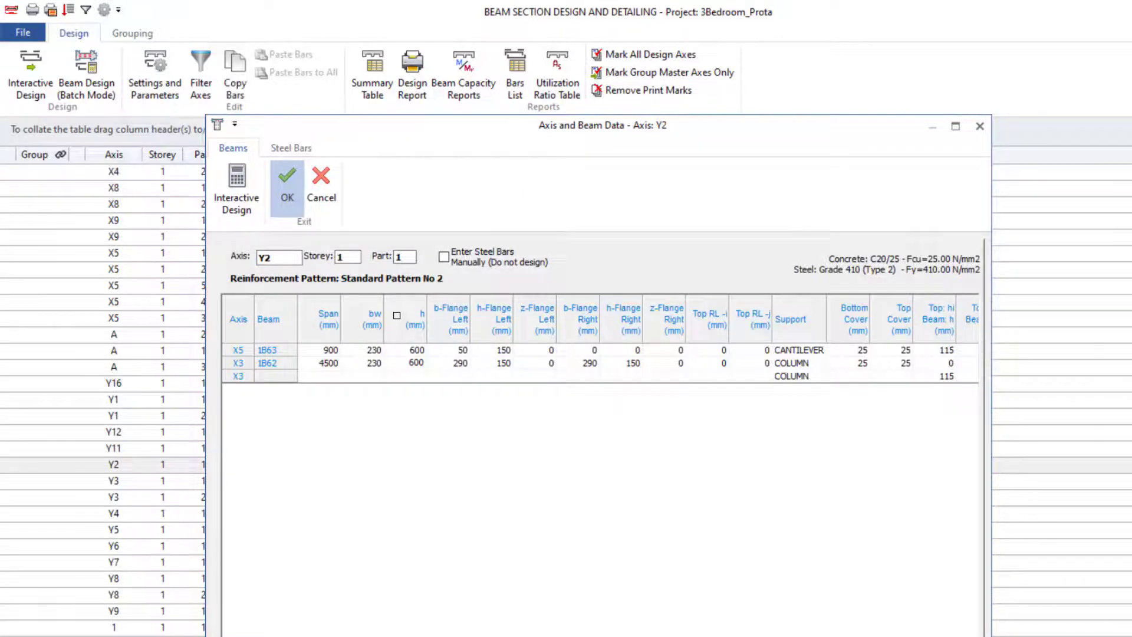
Rerun interactive design on axis Y2, change the links of beam 1B63 to 1Y10-120, and accept the design.
{"action": "left_click", "coordinate": [18, 66]}
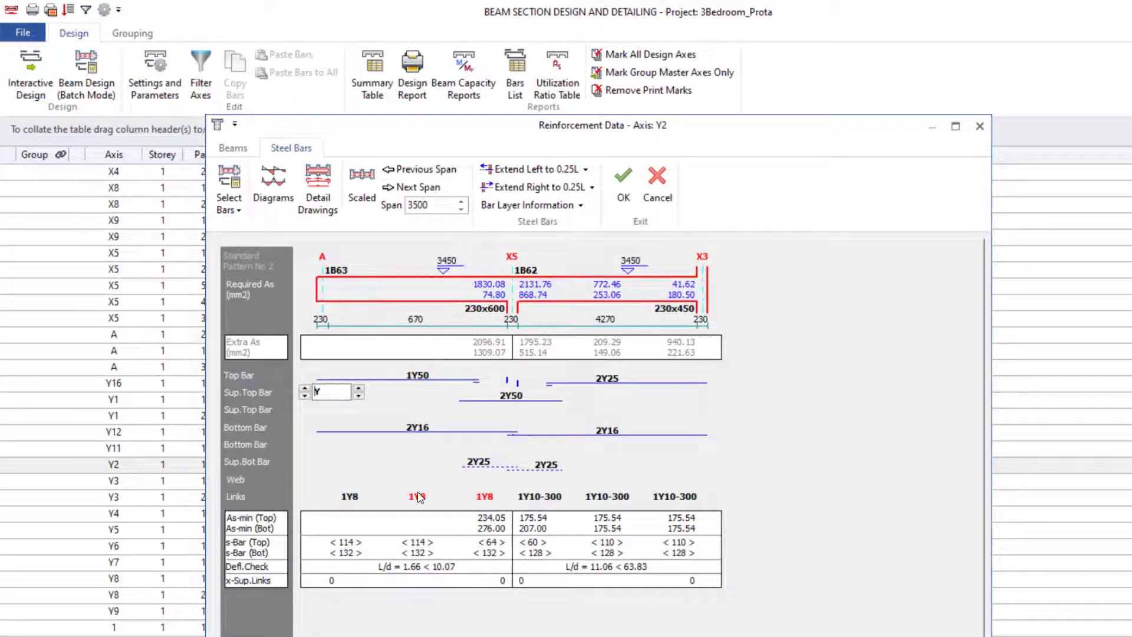
{"action": "left_click", "coordinate": [418, 497]}
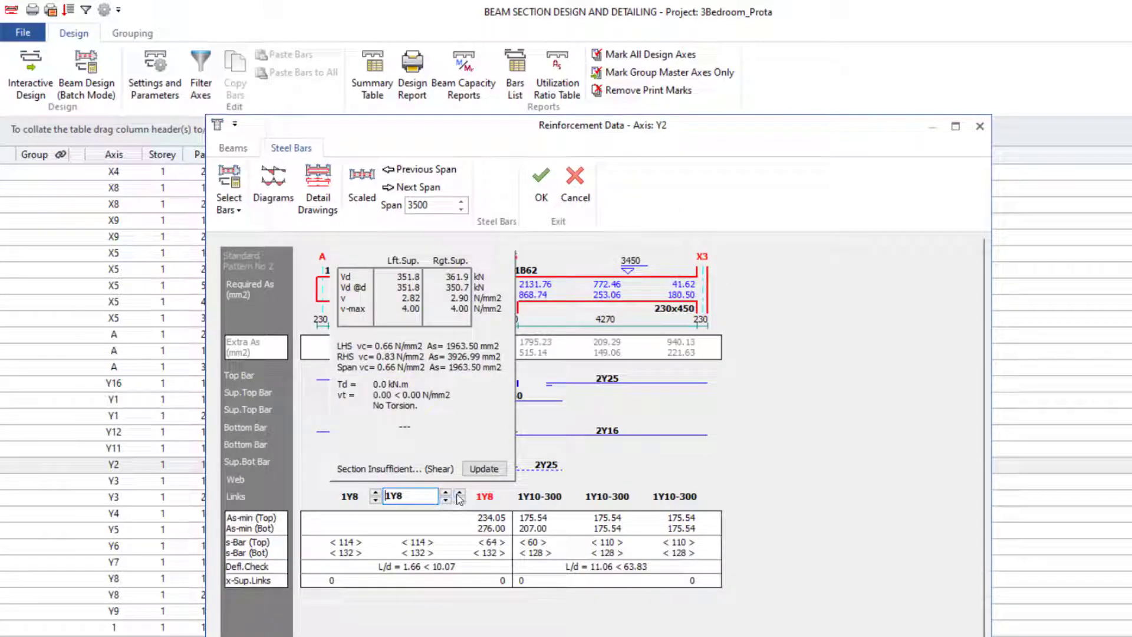
{"action": "left_click", "coordinate": [446, 493]}
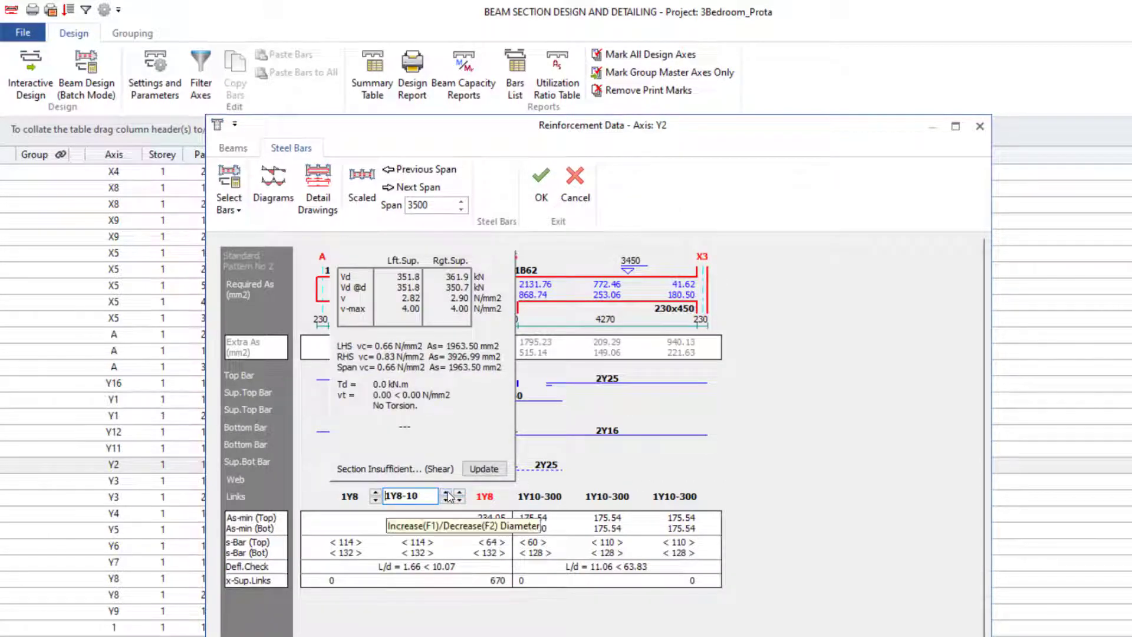
{"action": "left_click", "coordinate": [448, 497]}
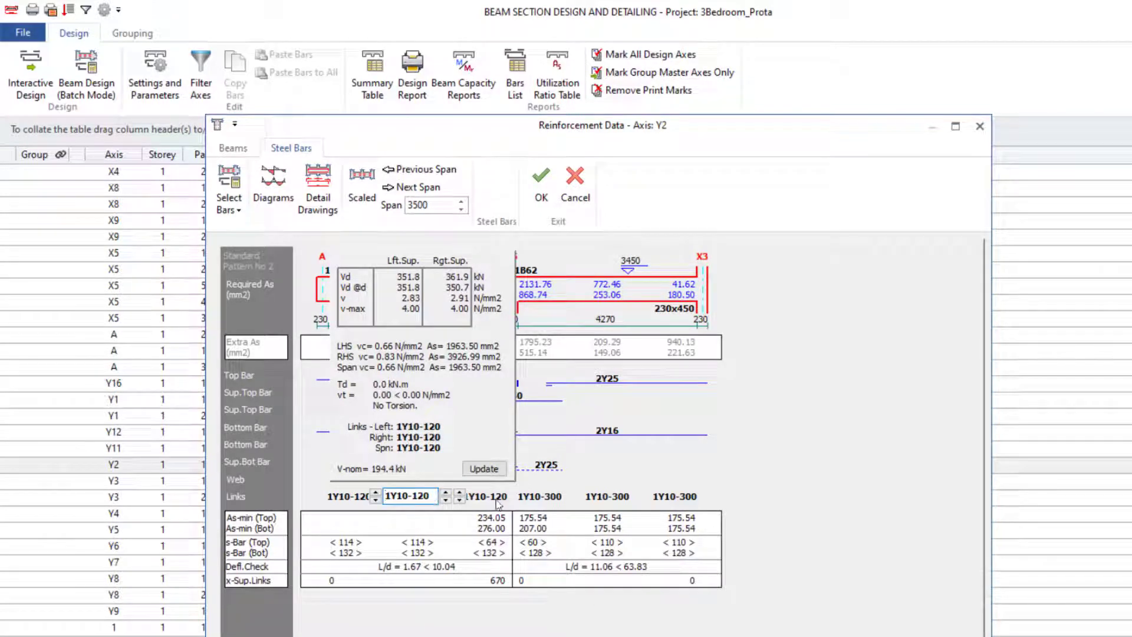
{"action": "left_click", "coordinate": [541, 498]}
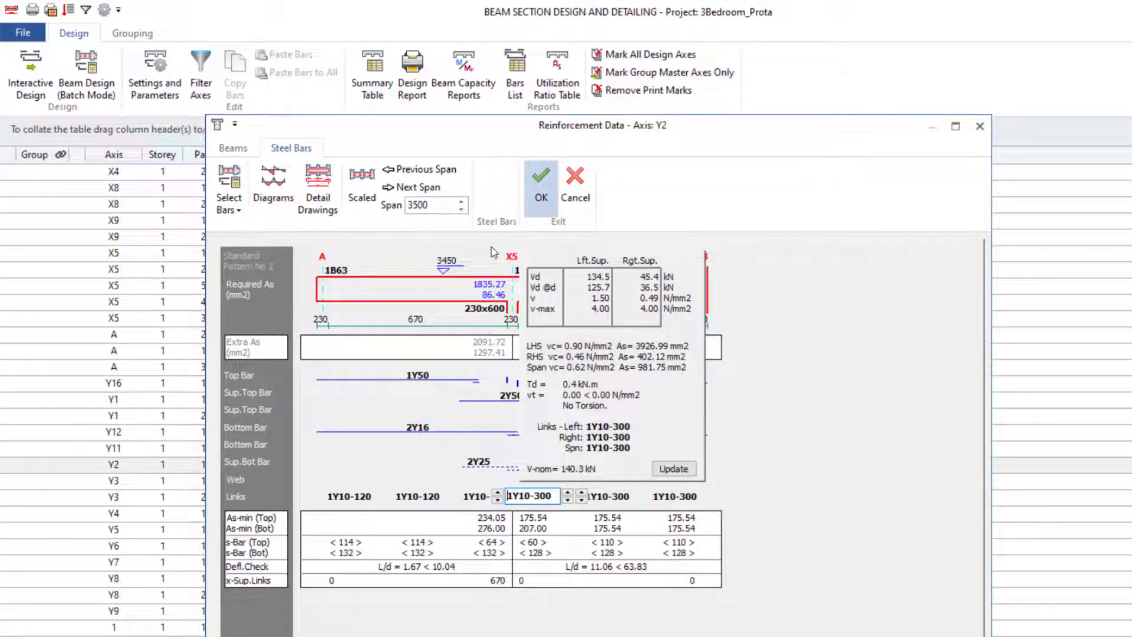
{"action": "key", "text": "Return"}
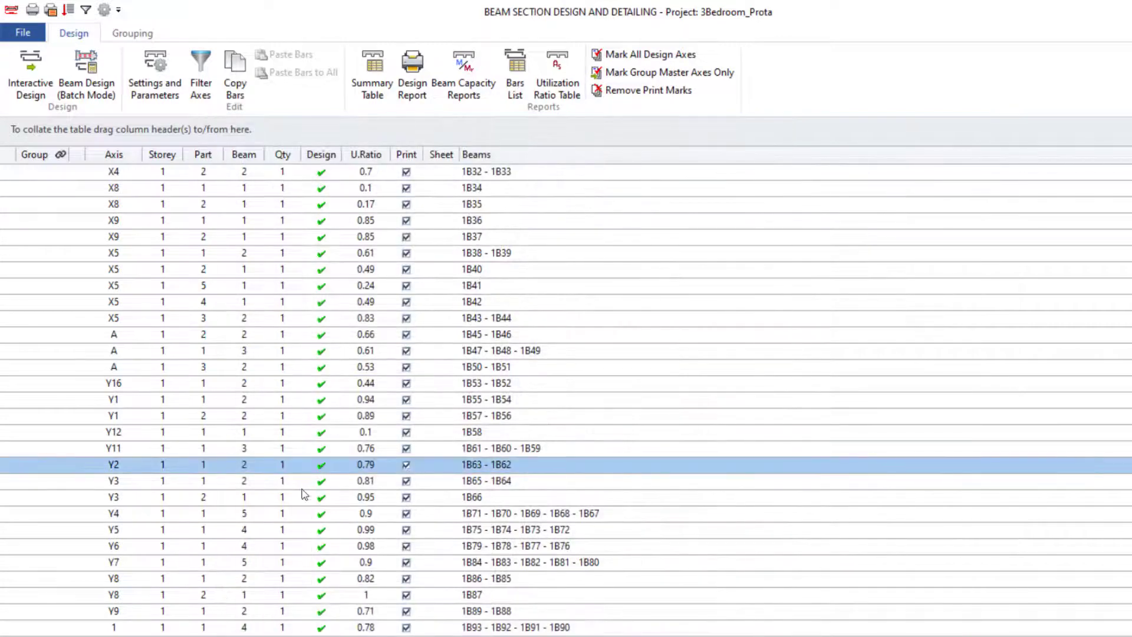
Find the failed storey 4 axis X10 part 2 and examine the reinforcement data of beam 4B4 in interactive design.
{"action": "scroll", "coordinate": [302, 444], "scroll_direction": "down", "scroll_amount": 20}
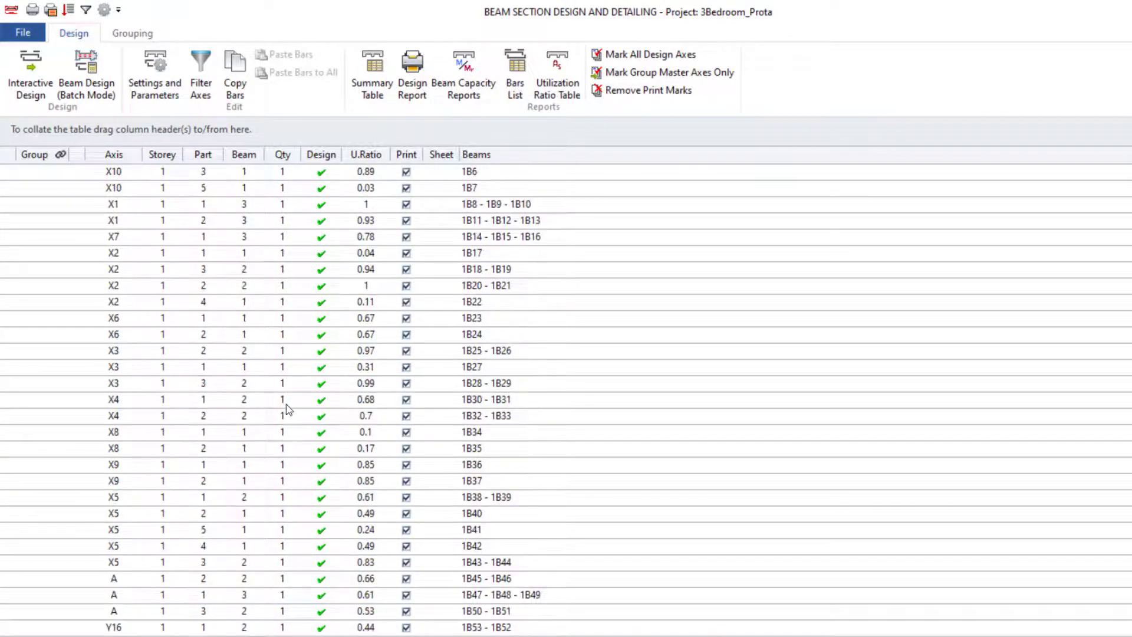
{"action": "scroll", "coordinate": [295, 341], "scroll_direction": "down", "scroll_amount": 20}
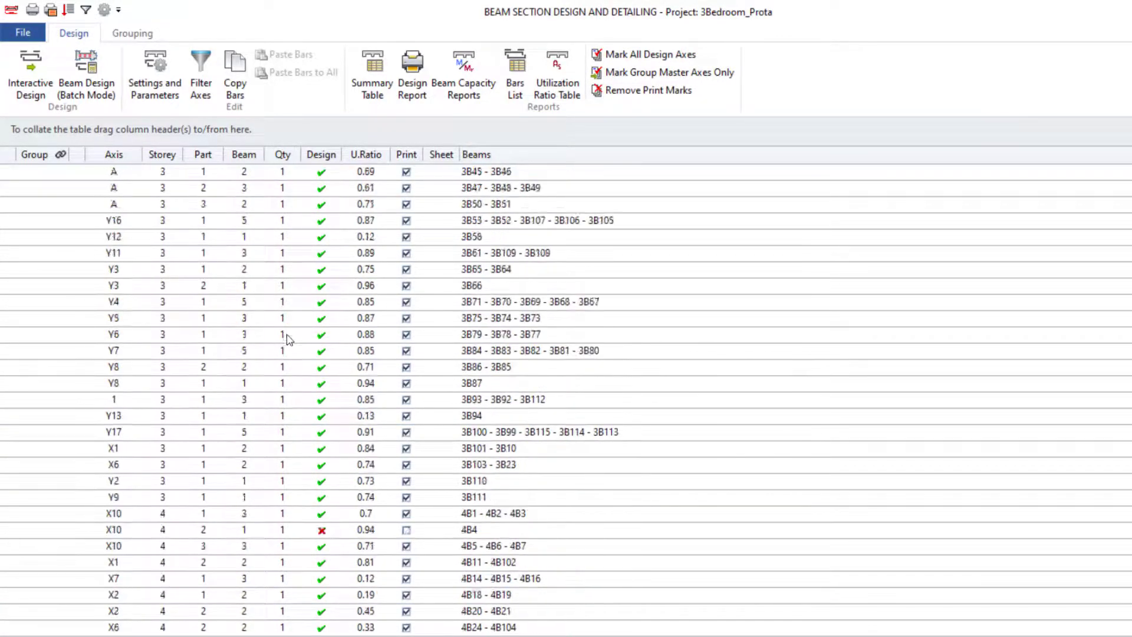
{"action": "scroll", "coordinate": [286, 319], "scroll_direction": "up", "scroll_amount": 8}
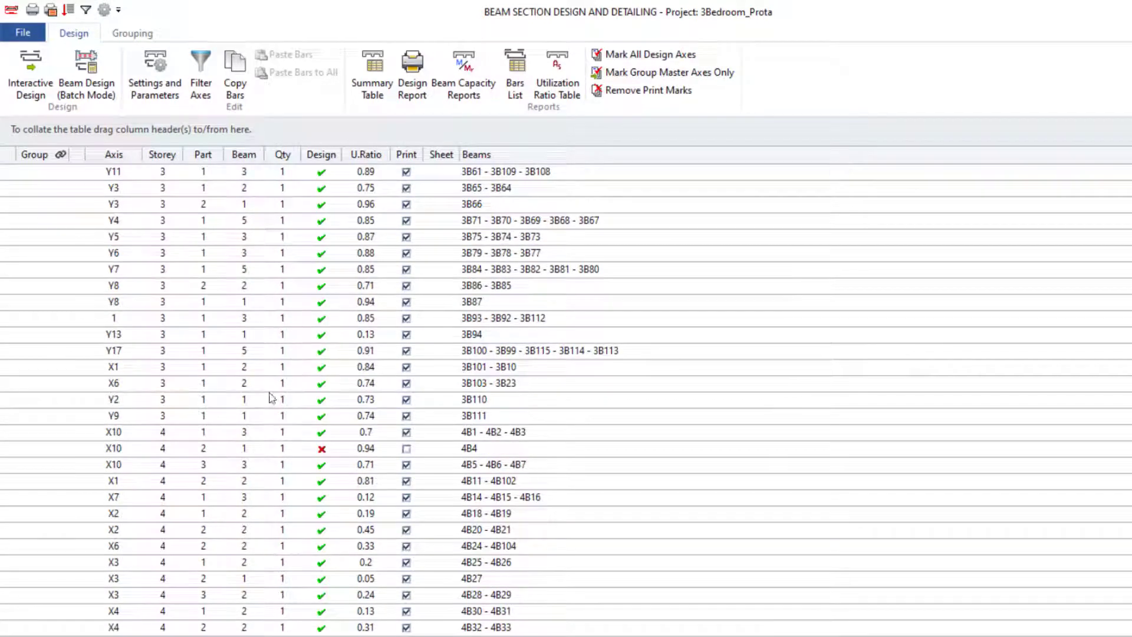
{"action": "left_click", "coordinate": [199, 448]}
{"action": "left_click", "coordinate": [30, 73]}
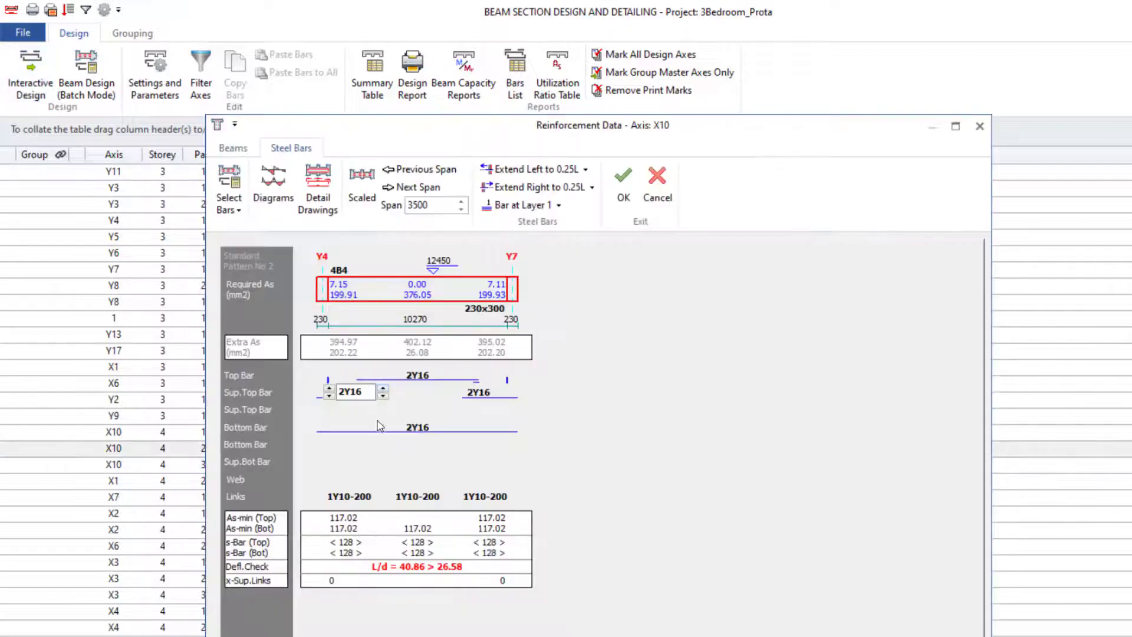
{"action": "left_click", "coordinate": [956, 125]}
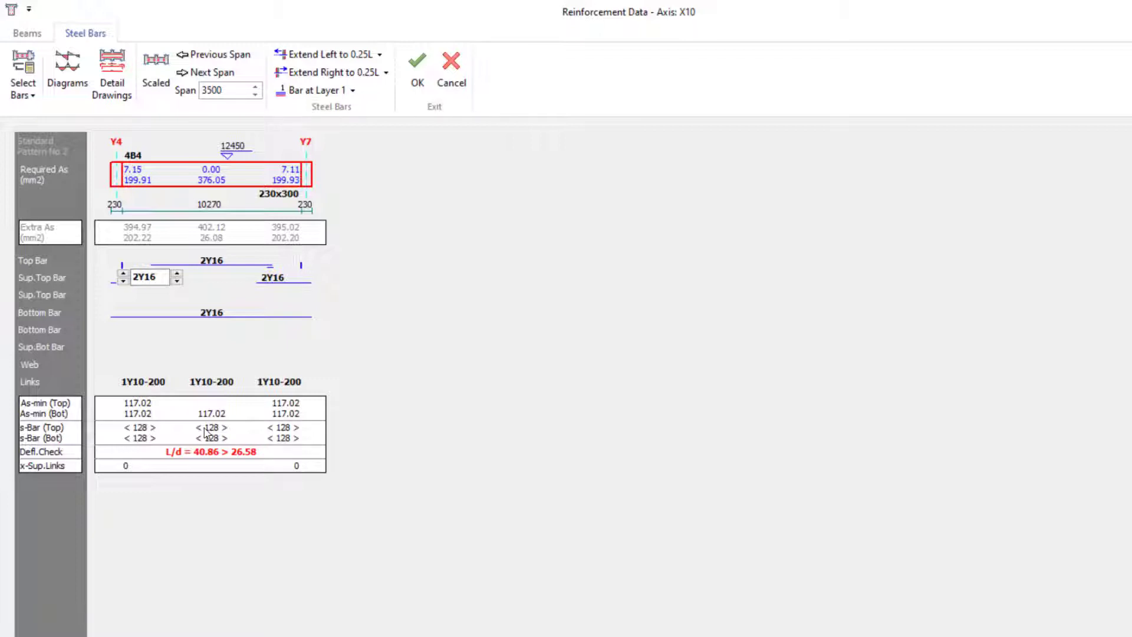
Set the depth of beam 4B4 on storey 4 axis X10 to 450 mm and accept the beam data.
{"action": "left_click", "coordinate": [22, 33]}
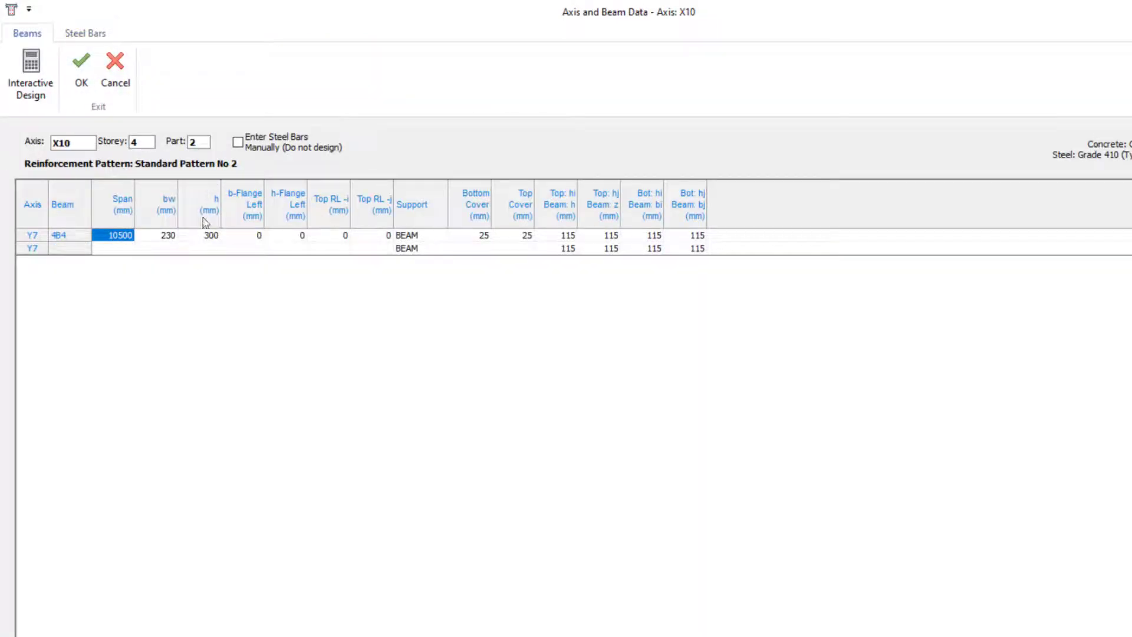
{"action": "left_click", "coordinate": [208, 237]}
{"action": "type", "text": "450"}
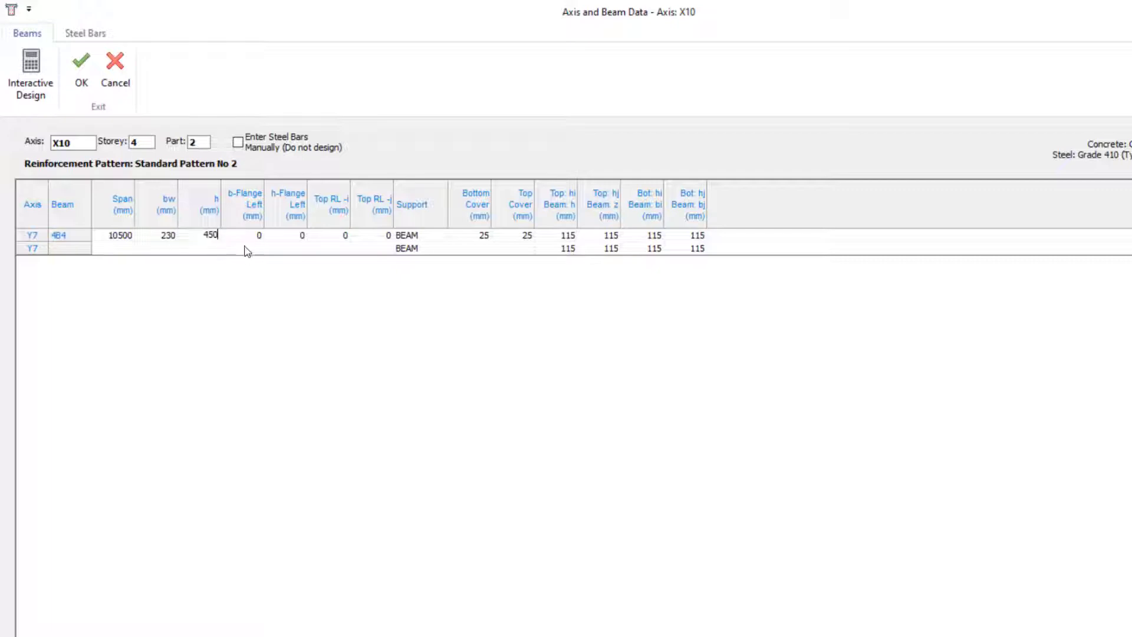
{"action": "left_click", "coordinate": [245, 247]}
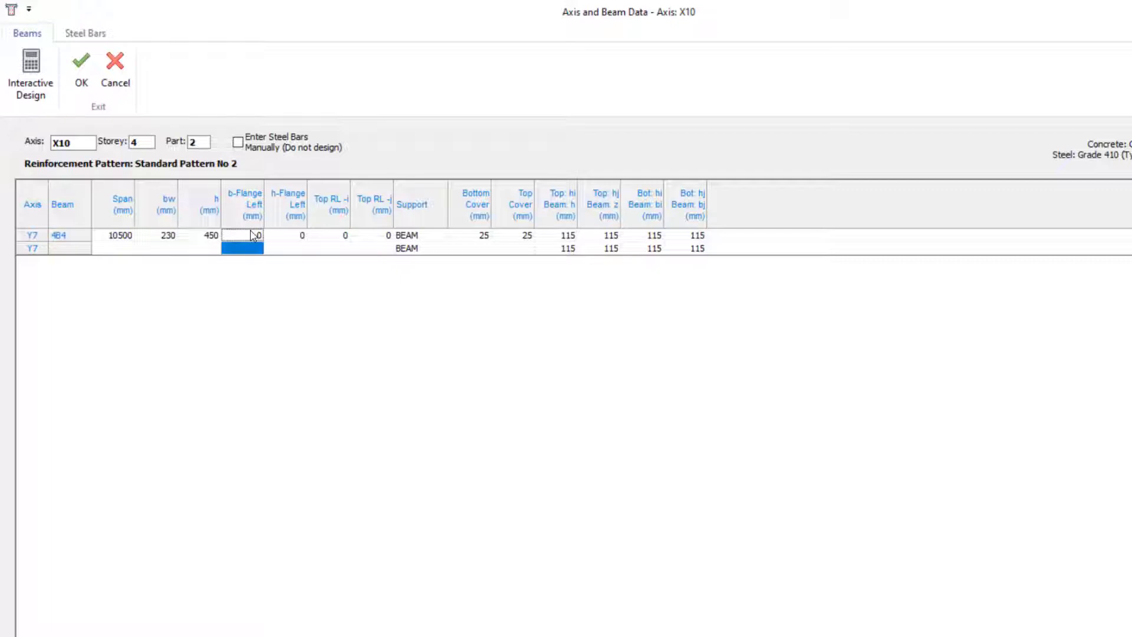
{"action": "left_click", "coordinate": [87, 75]}
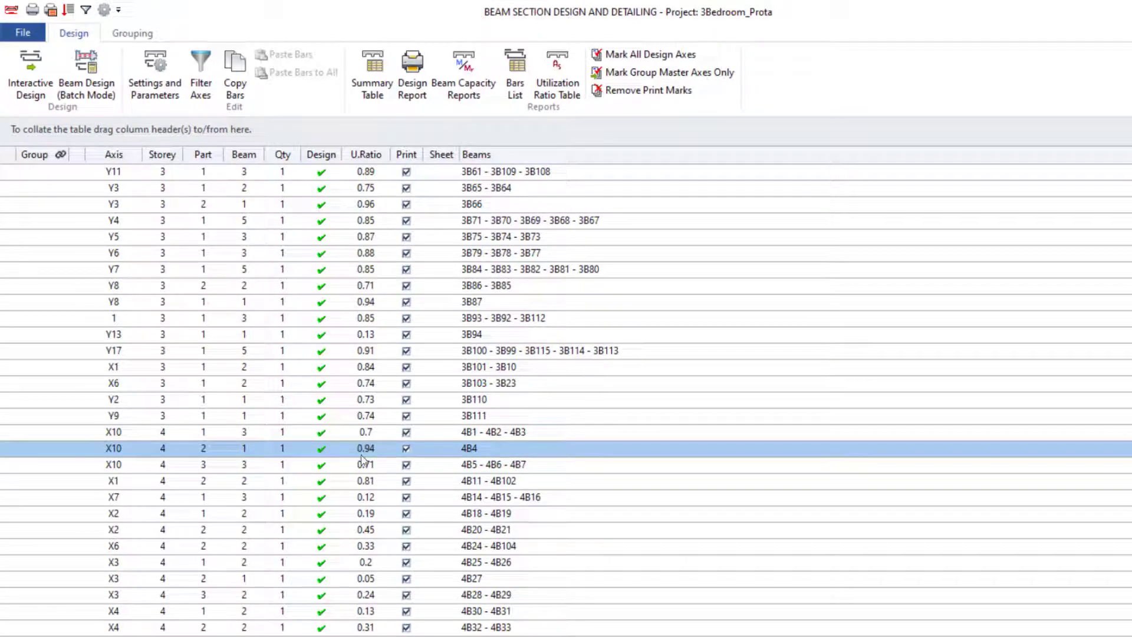
Check the design status and utilization ratios of all beam axes from storey 1 to storey 4.
{"action": "scroll", "coordinate": [365, 607], "scroll_direction": "up", "scroll_amount": 20}
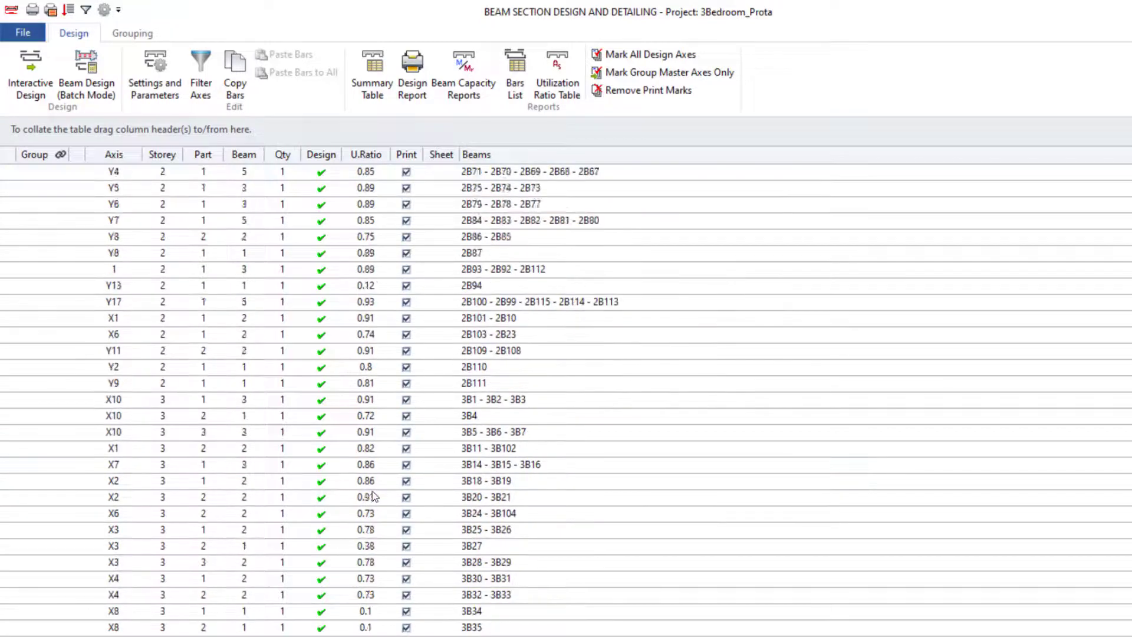
{"action": "scroll", "coordinate": [373, 481], "scroll_direction": "up", "scroll_amount": 15}
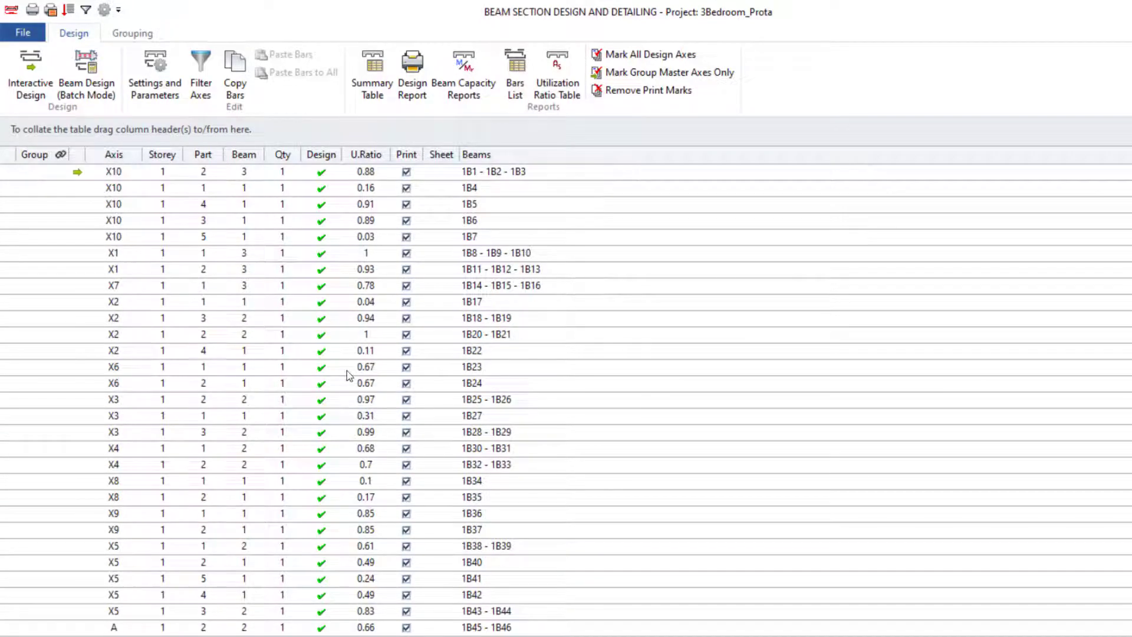
{"action": "scroll", "coordinate": [349, 375], "scroll_direction": "down", "scroll_amount": 20}
{"action": "scroll", "coordinate": [319, 340], "scroll_direction": "down", "scroll_amount": 15}
{"action": "scroll", "coordinate": [321, 317], "scroll_direction": "up", "scroll_amount": 20}
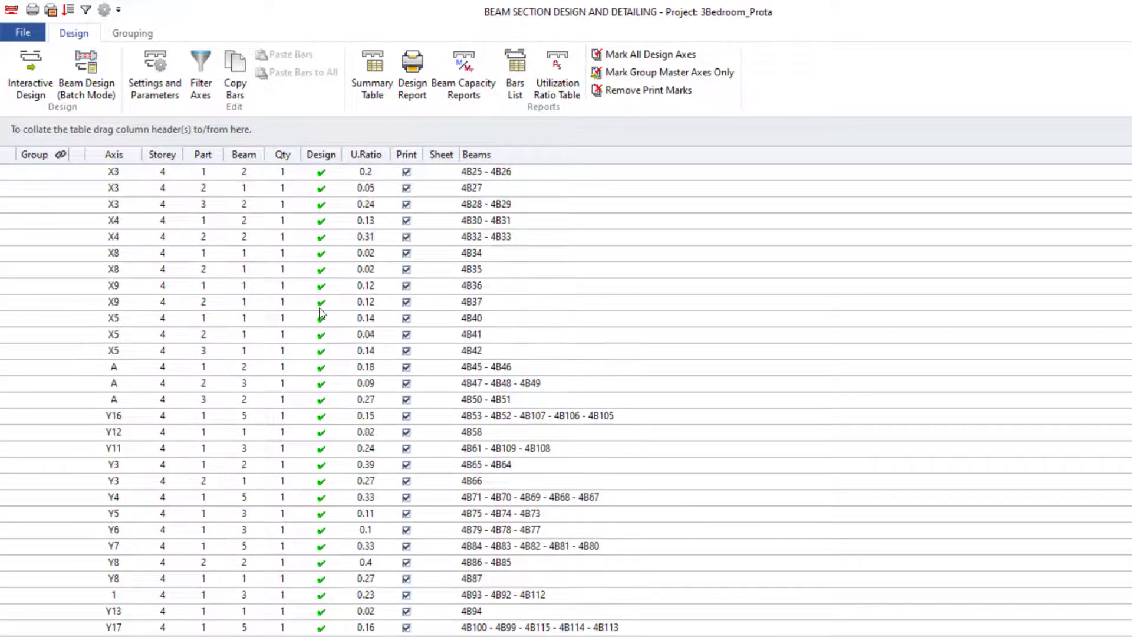
{"action": "scroll", "coordinate": [322, 301], "scroll_direction": "up", "scroll_amount": 15}
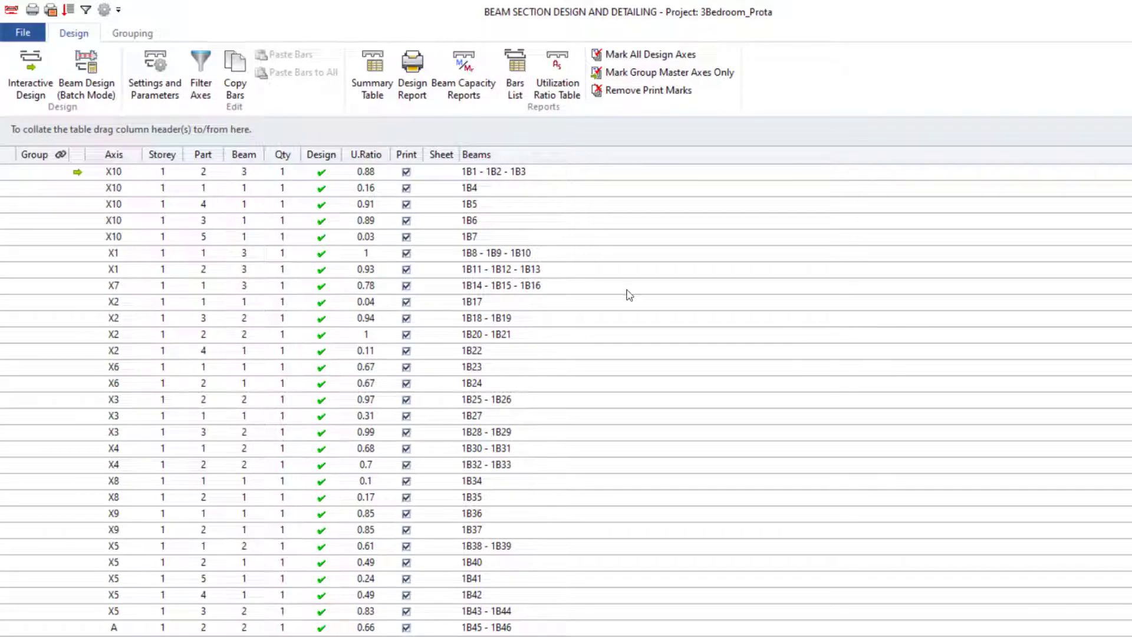
Open the storey 1 axis X1 part 1 beams (1B8, 1B9, 1B10) in interactive design to examine their steel bars.
{"action": "left_click", "coordinate": [190, 259]}
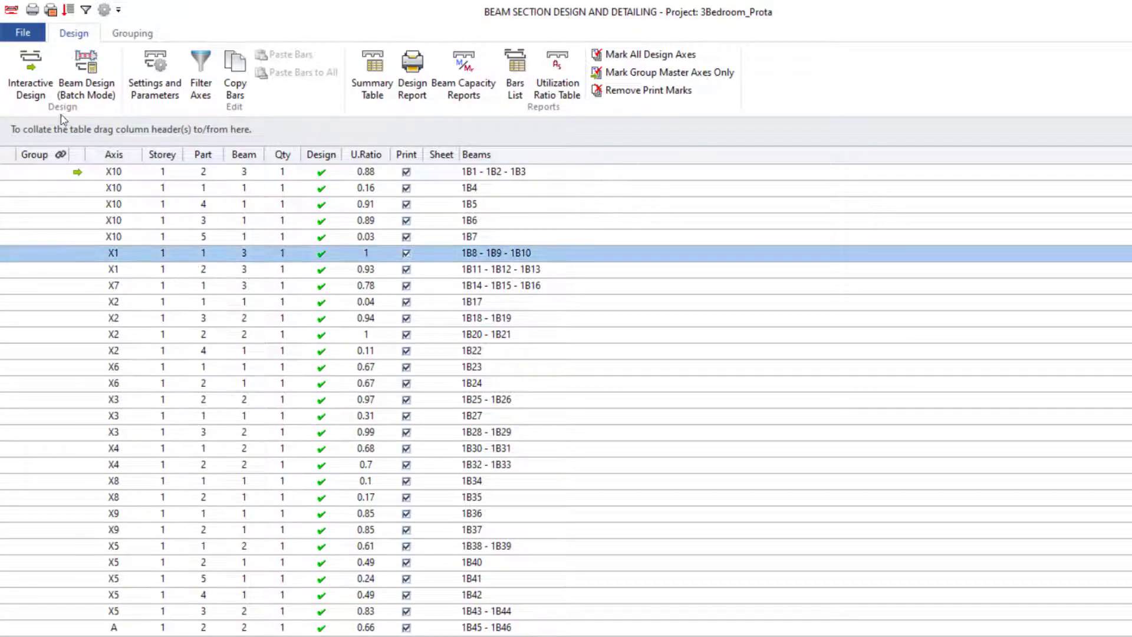
{"action": "left_click", "coordinate": [30, 74]}
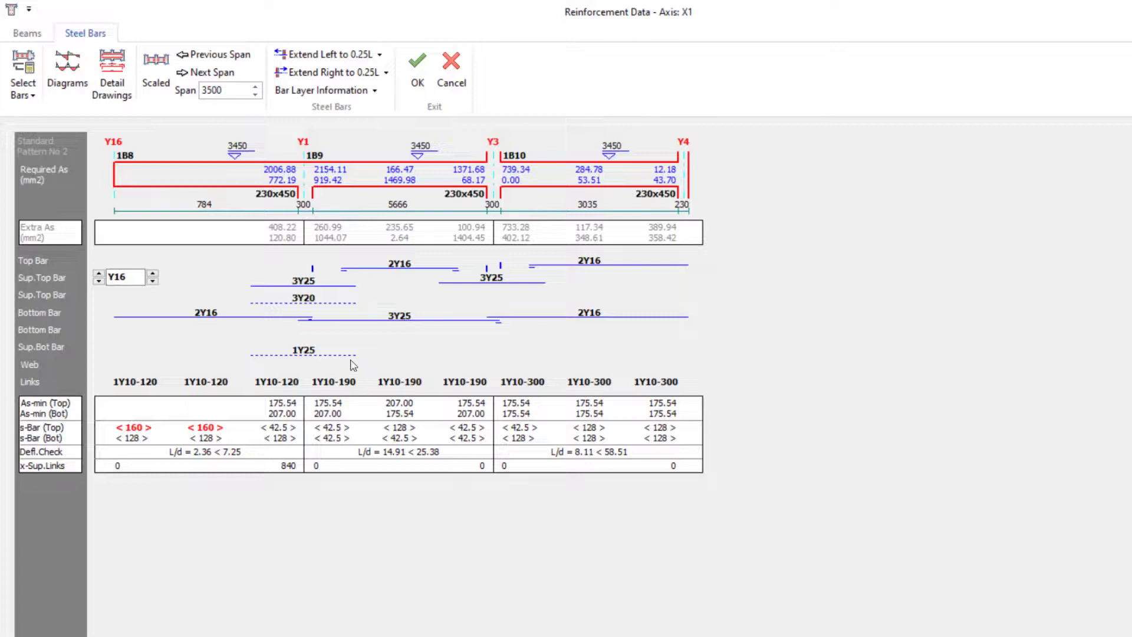
{"action": "left_click", "coordinate": [587, 315]}
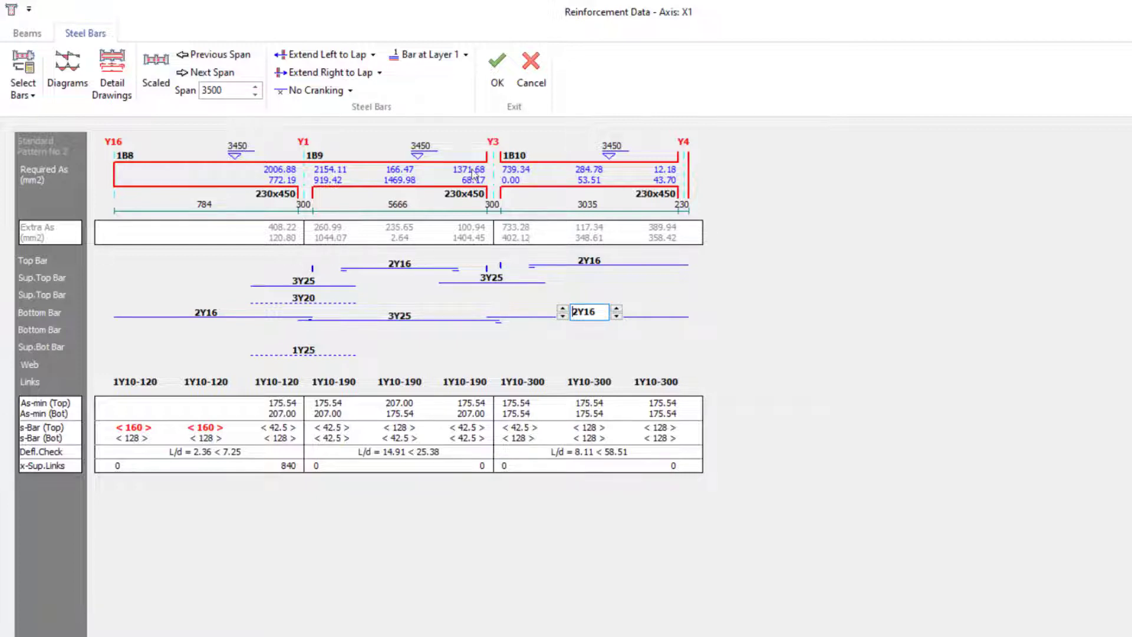
Try reducing the support top bars at axis Y3 and the bottom bars of beam 1B9 to 2Y25.
{"action": "left_click", "coordinate": [484, 279]}
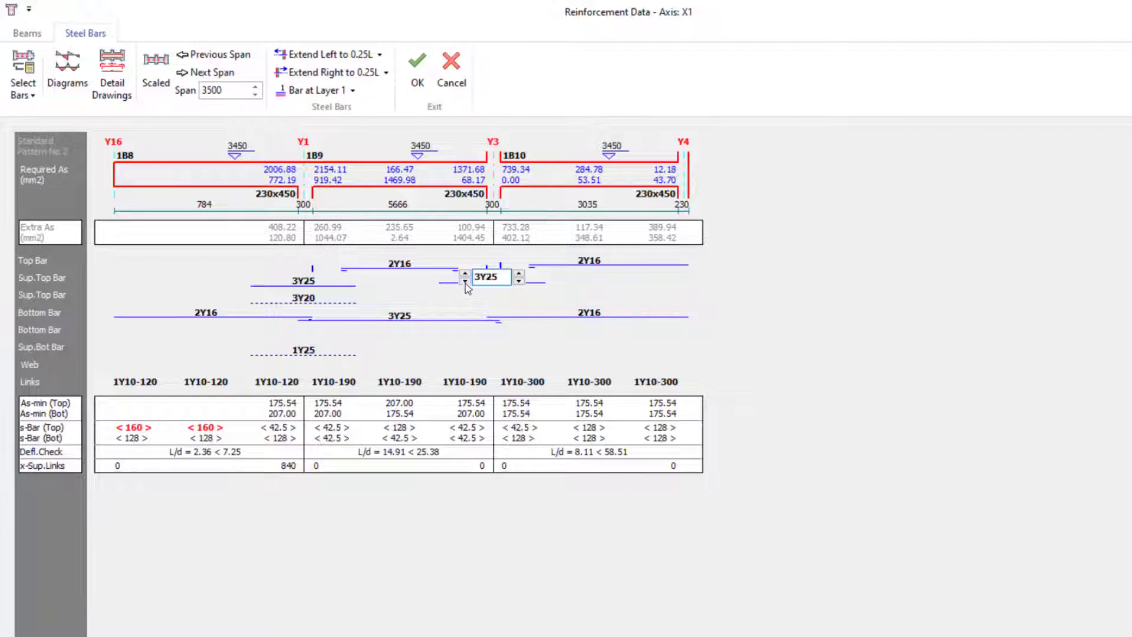
{"action": "left_click", "coordinate": [465, 281]}
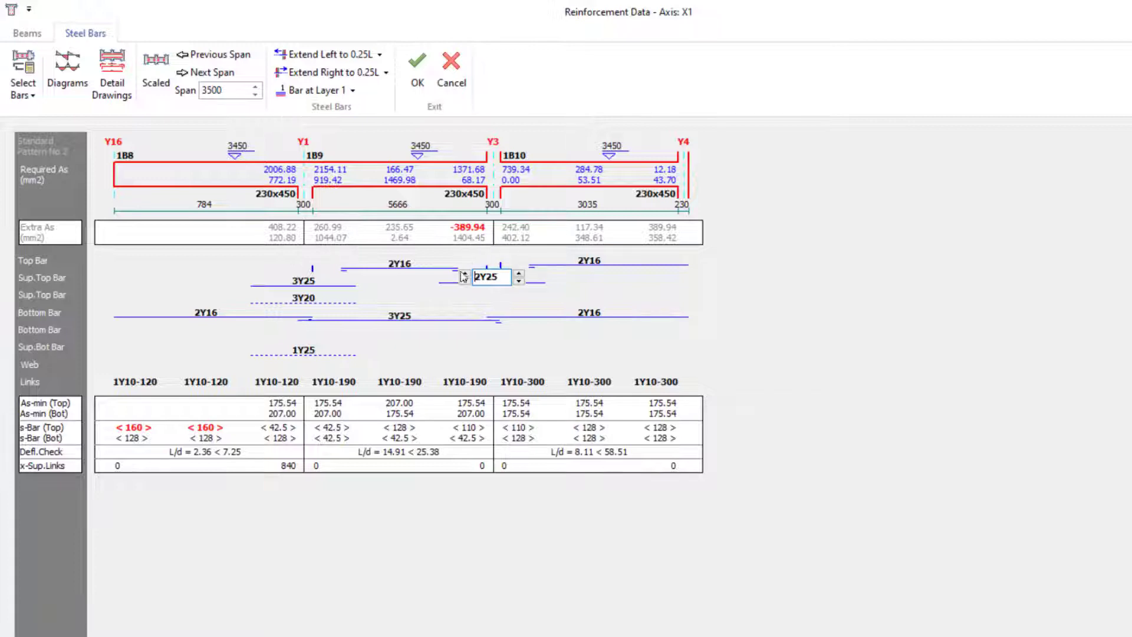
{"action": "left_click", "coordinate": [408, 321]}
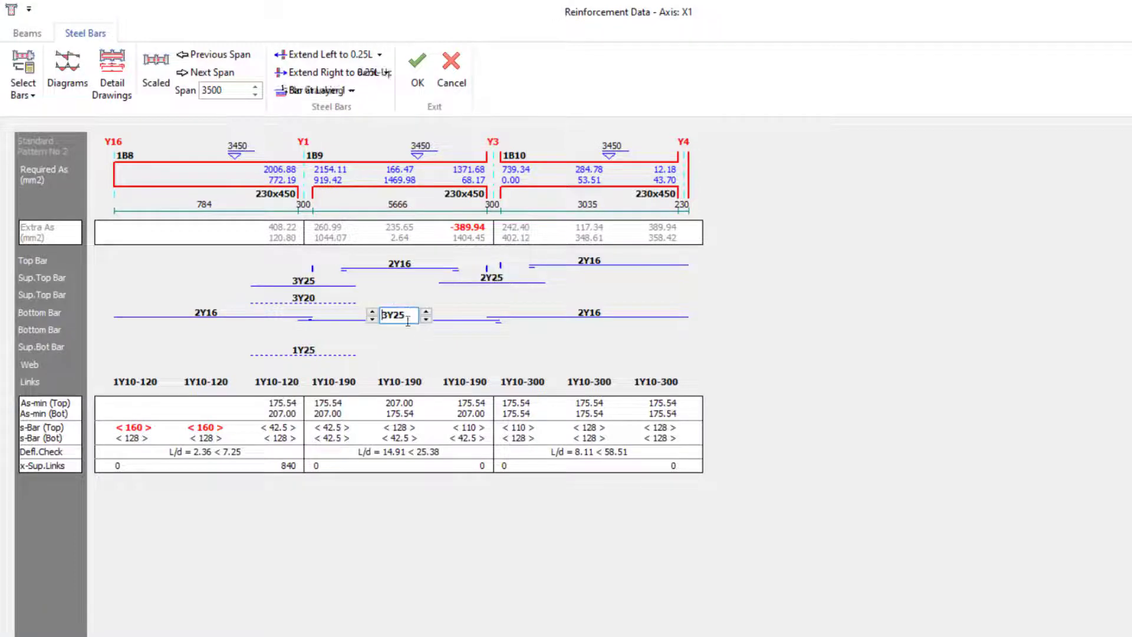
{"action": "left_click", "coordinate": [373, 319]}
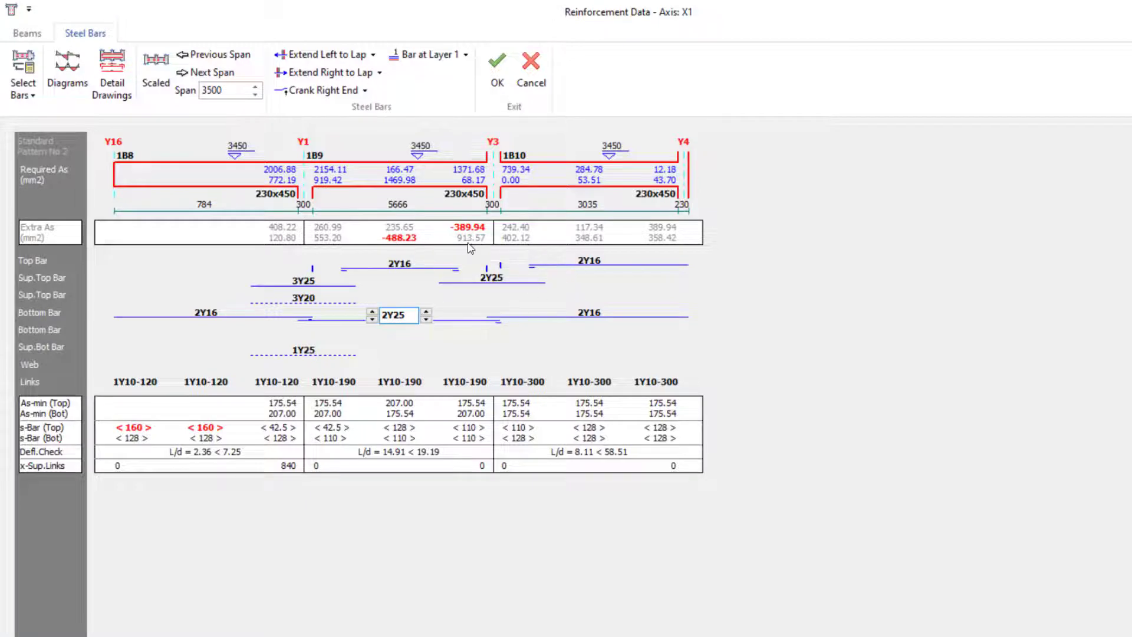
{"action": "key", "text": "Up"}
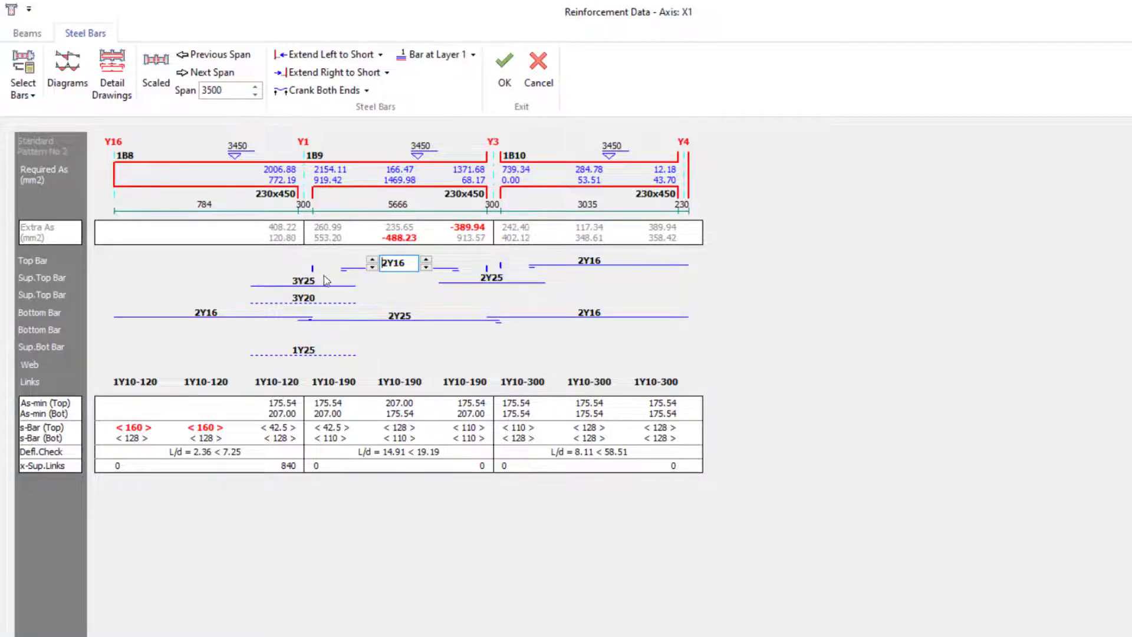
Restore the support top bars at axis Y3 to 3Y25, try 3Y20, and return them to 3Y25.
{"action": "left_click", "coordinate": [567, 337]}
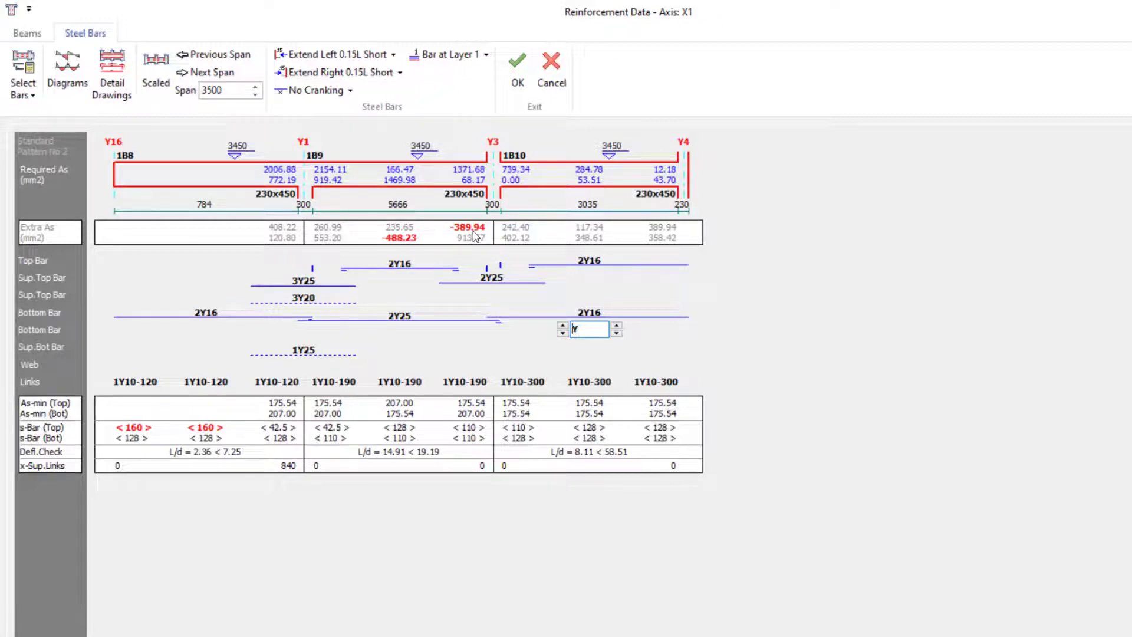
{"action": "left_click", "coordinate": [492, 277]}
{"action": "left_click", "coordinate": [464, 275]}
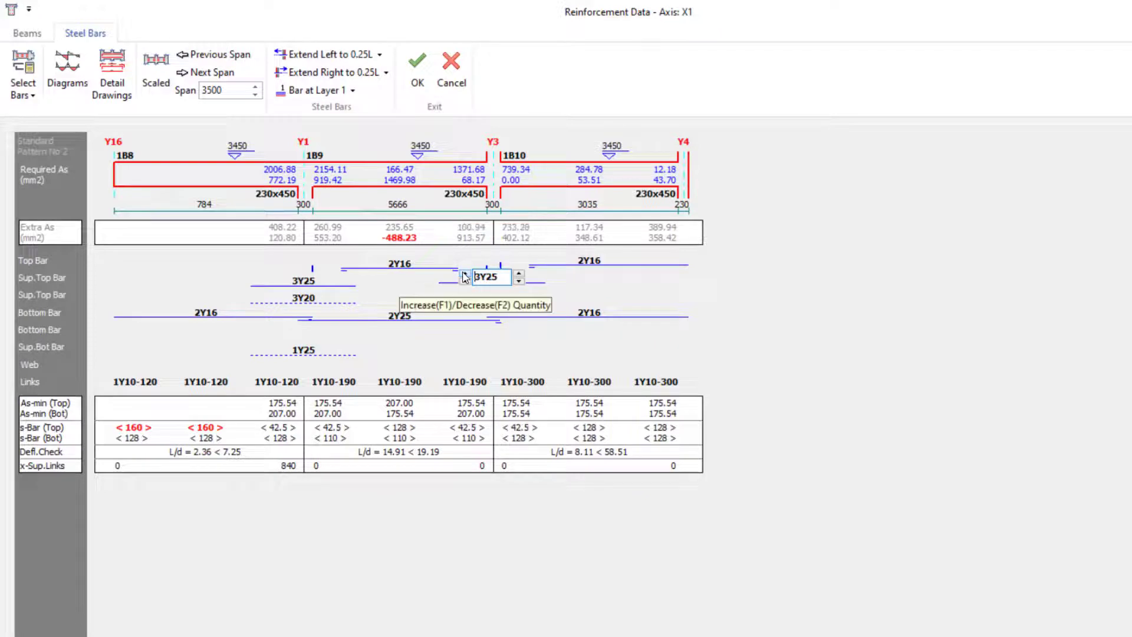
{"action": "left_click", "coordinate": [517, 278]}
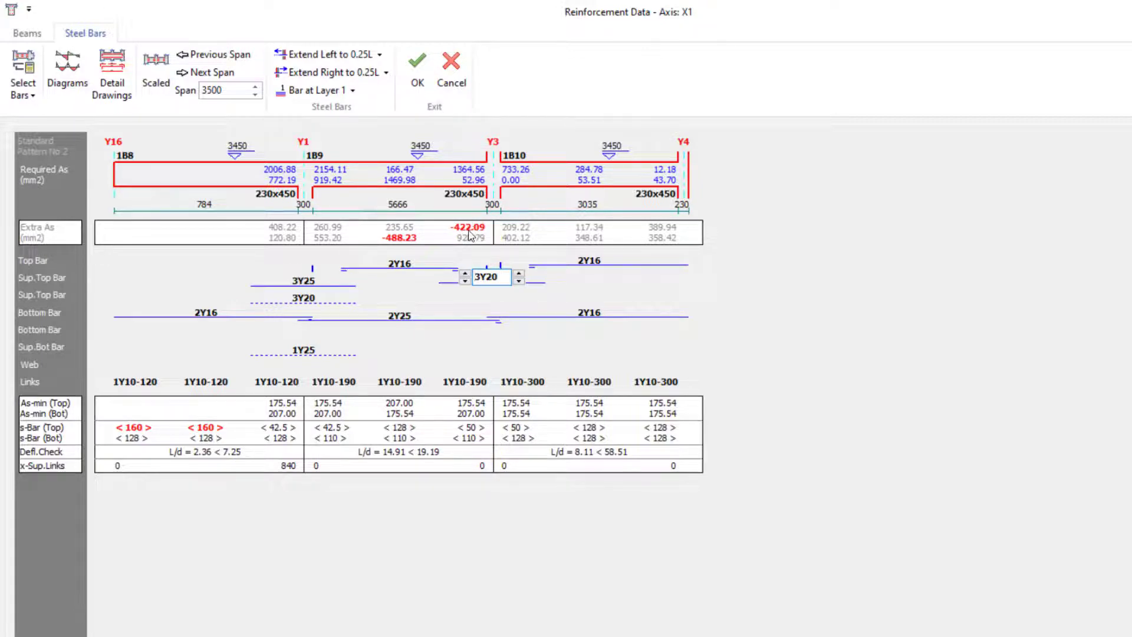
{"action": "left_click", "coordinate": [518, 274]}
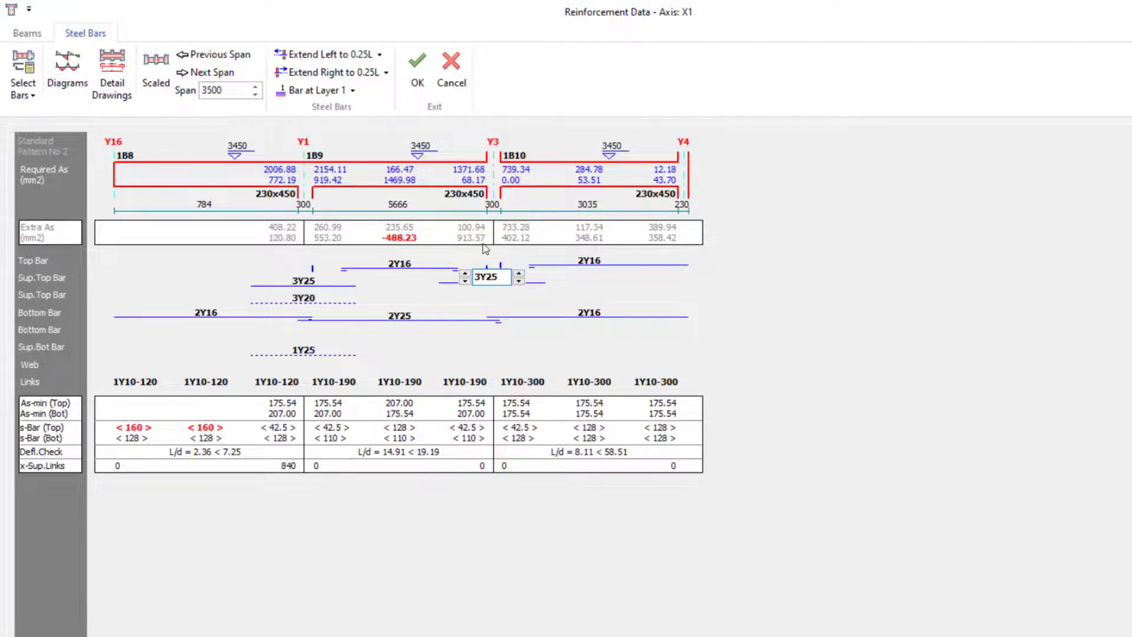
Set the bottom bars of beam 1B9 back to 3Y25, try 3Y20, and restore 3Y25.
{"action": "left_click", "coordinate": [406, 316]}
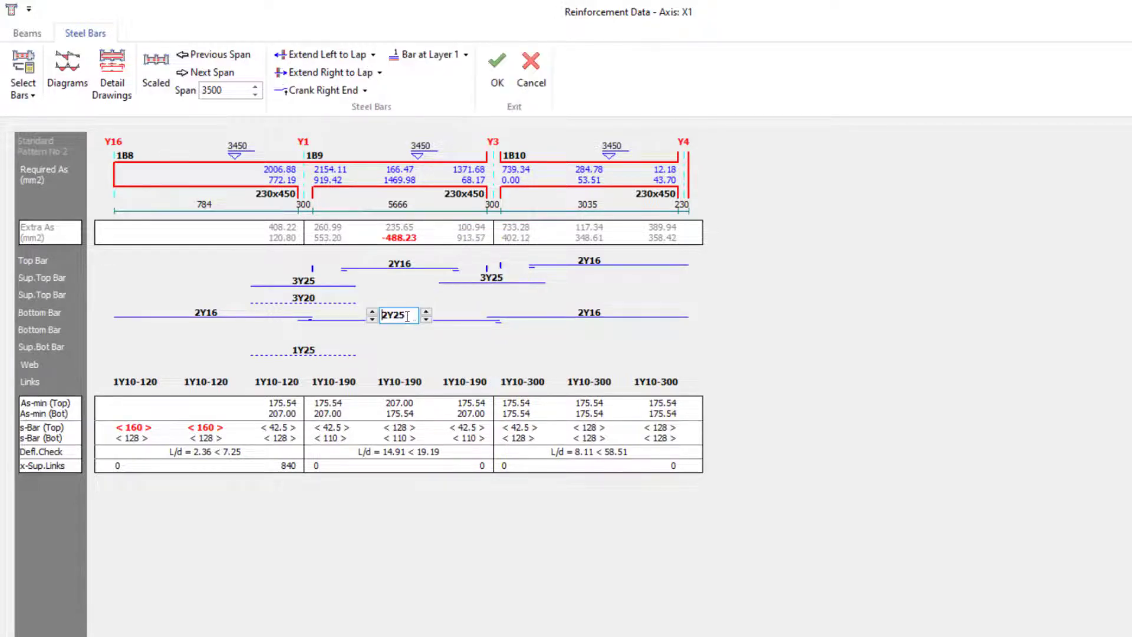
{"action": "left_click", "coordinate": [371, 311]}
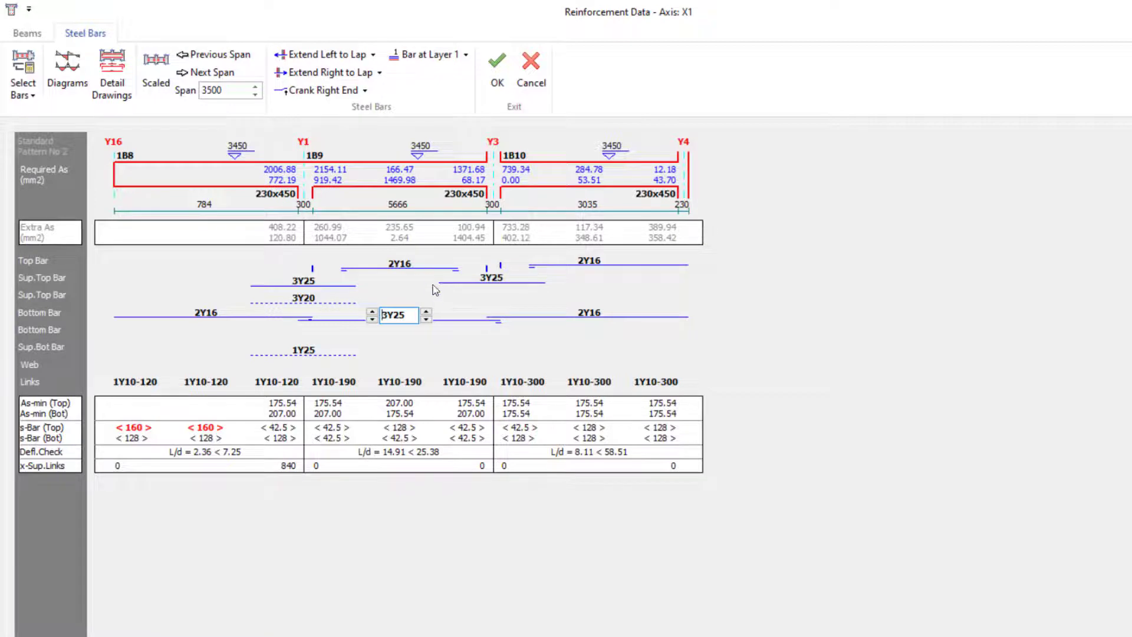
{"action": "left_click", "coordinate": [426, 319]}
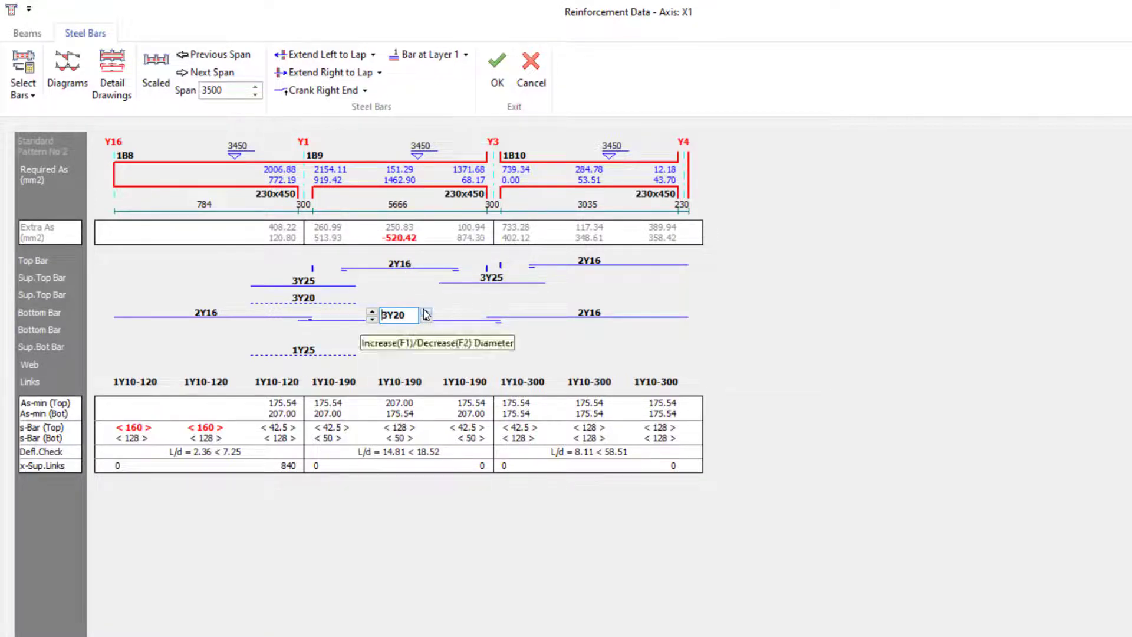
{"action": "left_click", "coordinate": [426, 311]}
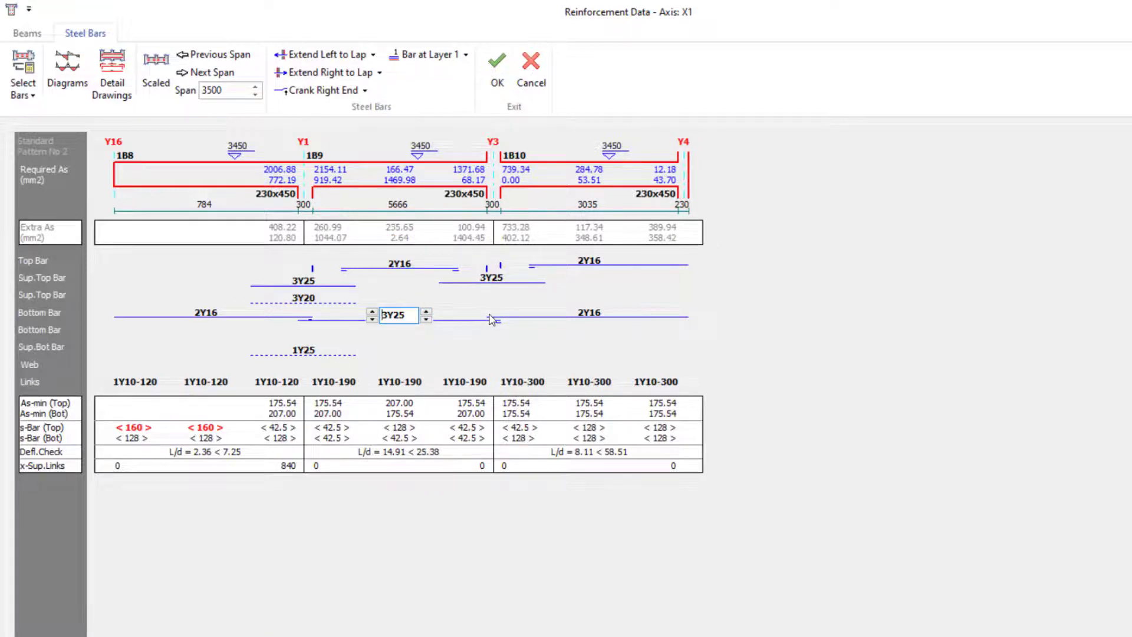
Try 3Y20 for the first row of support top bars at axis Y1, restore 3Y25, and accept the axis X1 reinforcement.
{"action": "left_click", "coordinate": [481, 340]}
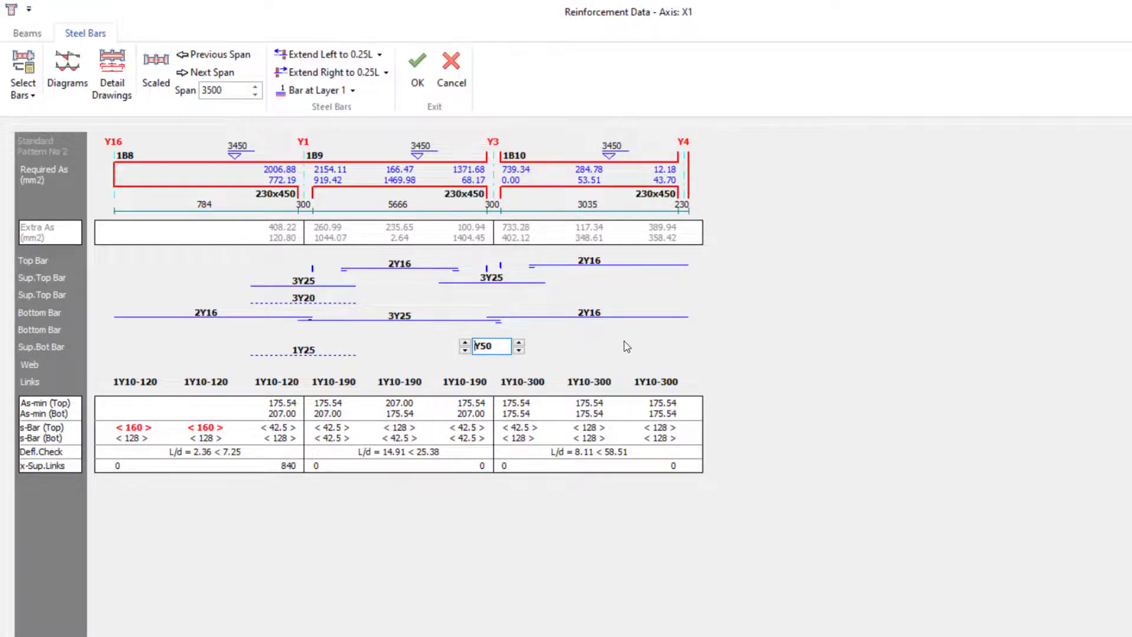
{"action": "left_click", "coordinate": [312, 289]}
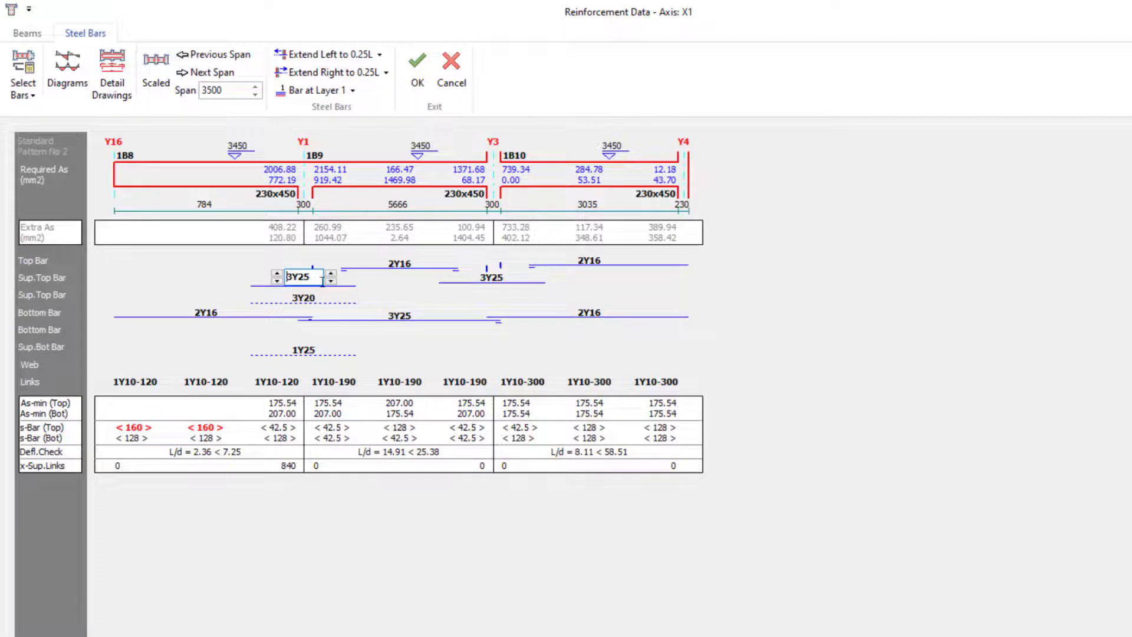
{"action": "left_click", "coordinate": [332, 282]}
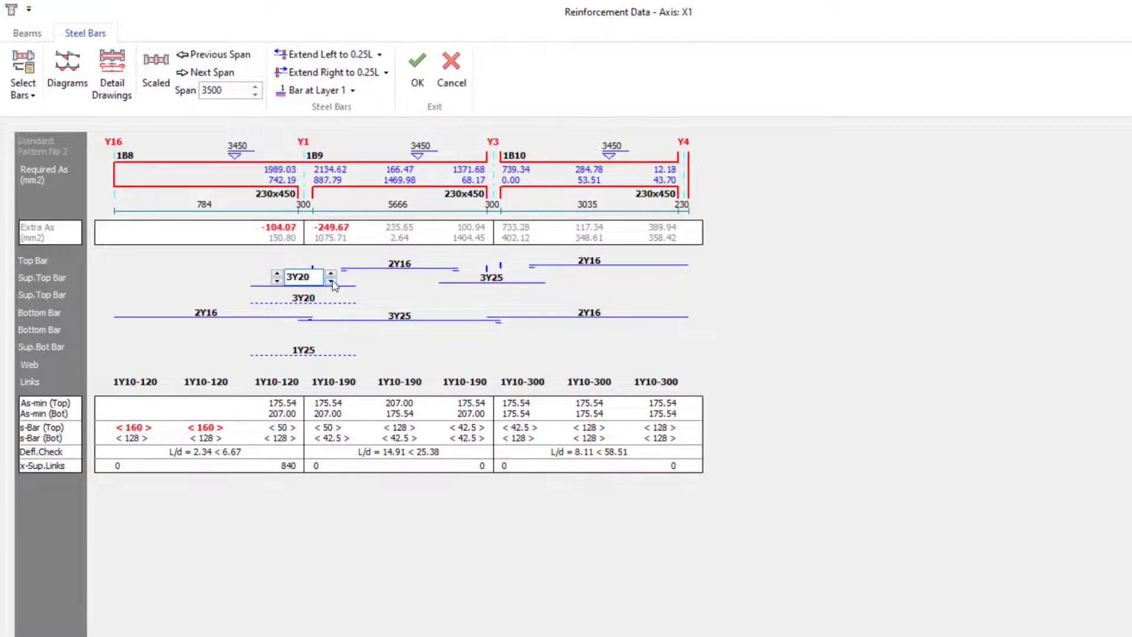
{"action": "left_click", "coordinate": [330, 274]}
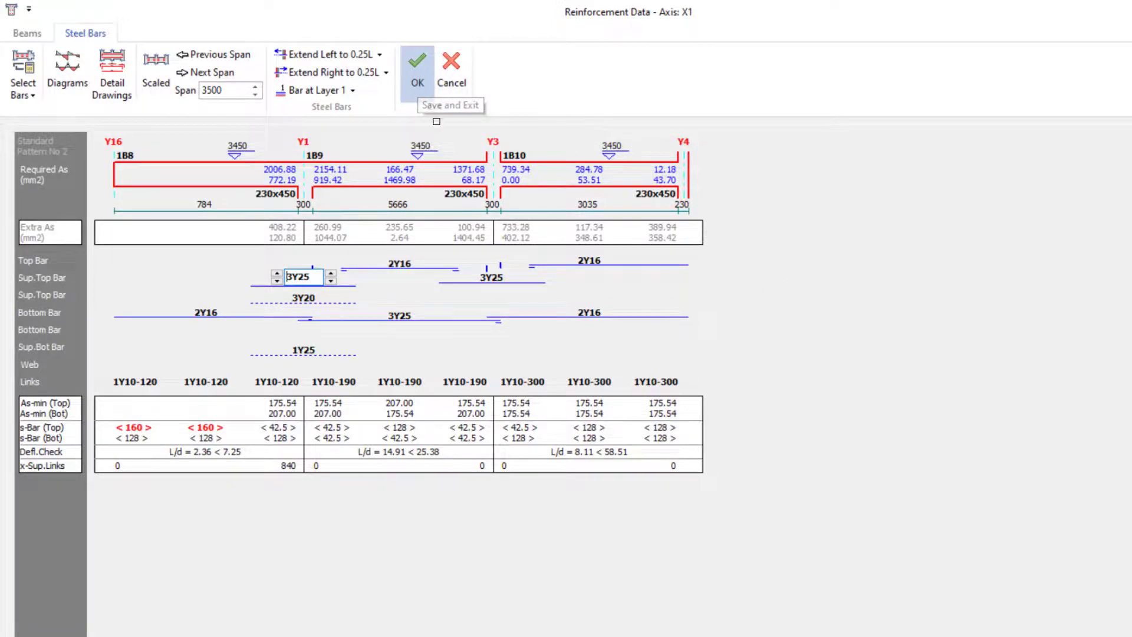
{"action": "left_click", "coordinate": [417, 73]}
Review the design status of the remaining beam axes and of the 3D building model from another side.
{"action": "scroll", "coordinate": [328, 328], "scroll_direction": "down", "scroll_amount": 20}
{"action": "scroll", "coordinate": [418, 321], "scroll_direction": "down", "scroll_amount": 12}
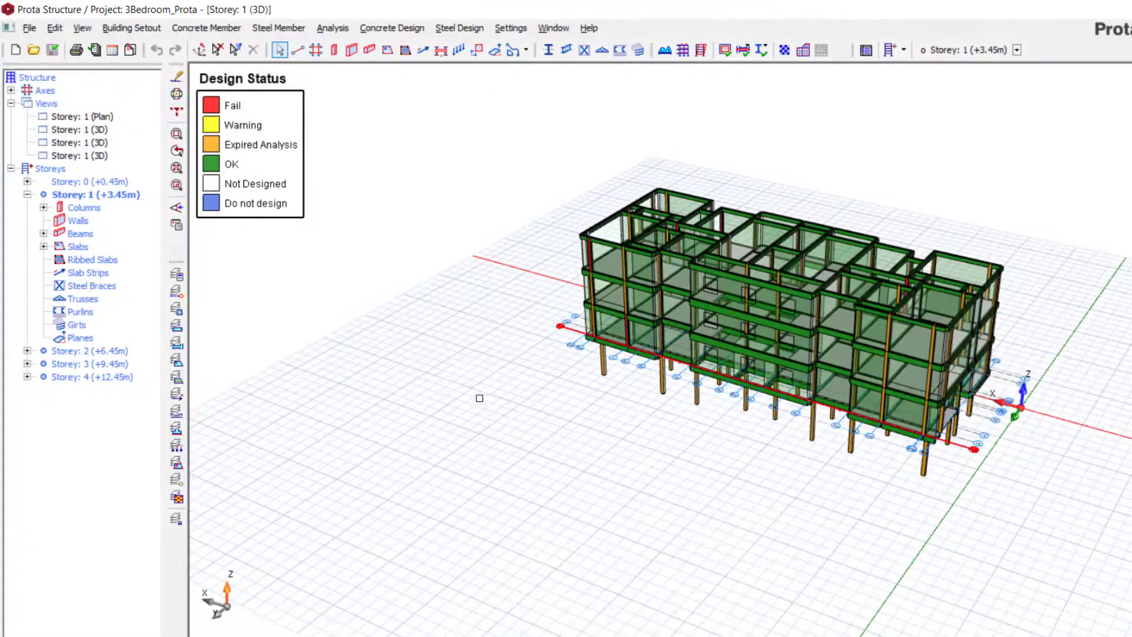
{"action": "middle_click_drag", "start_coordinate": [478, 397], "coordinate": [285, 392]}
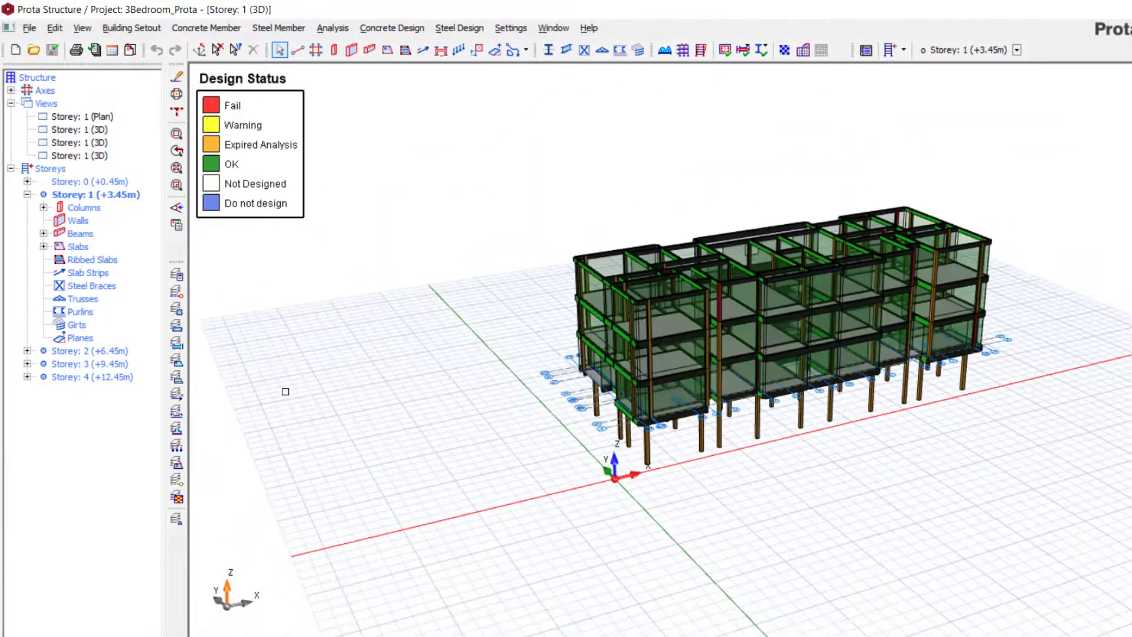